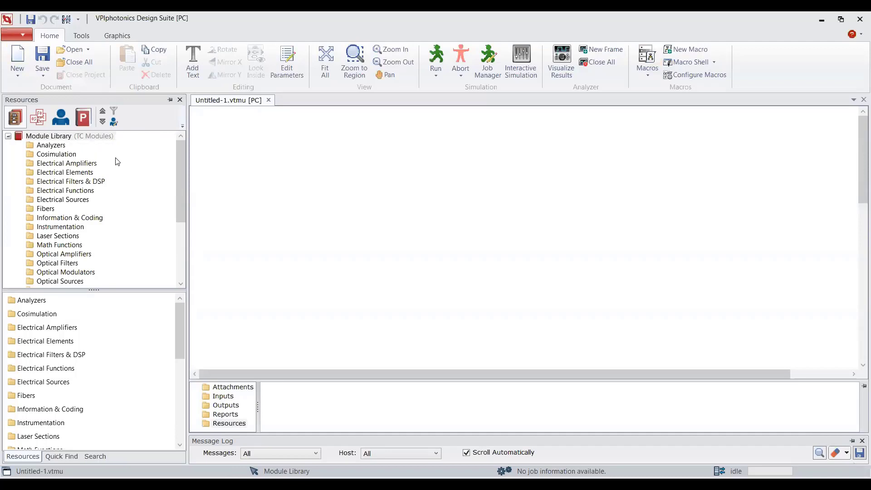
- Place the DBR_TLM, PassiveTLM and LaserTLM modules from the Laser Sections library side by side in the schematic, in that order
click(57, 235)
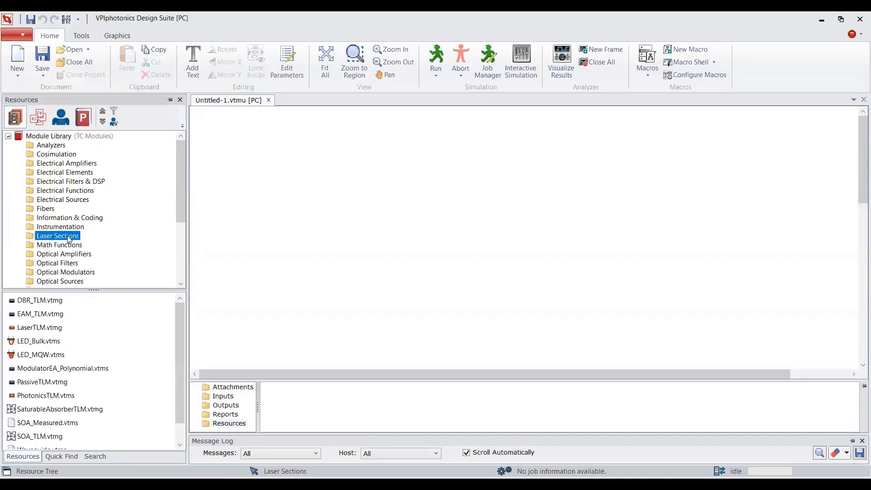
click(47, 333)
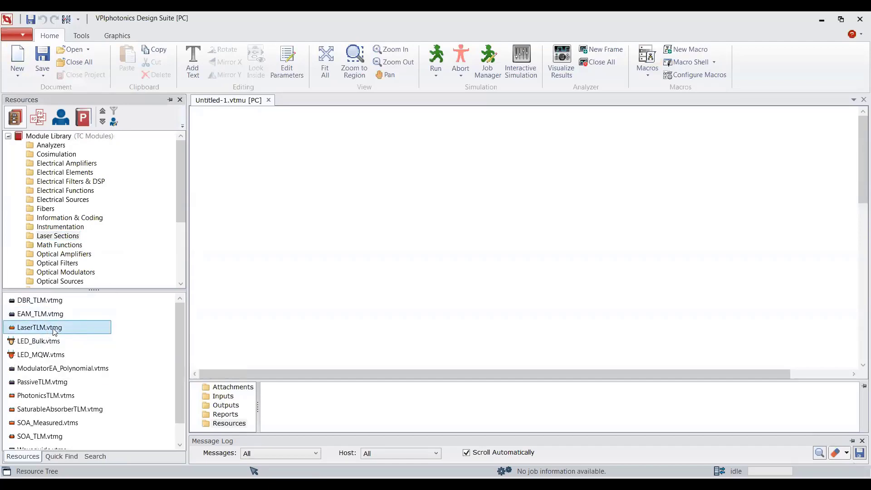
drag(55, 332, 455, 235)
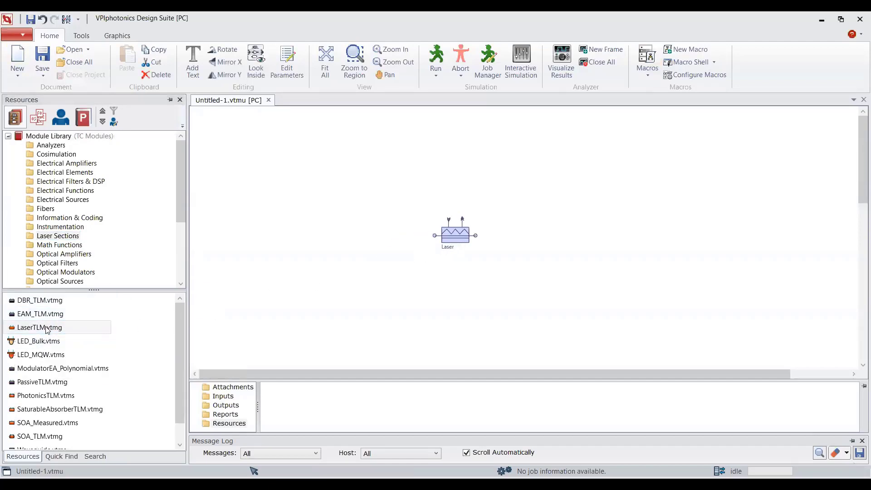
drag(41, 382, 392, 241)
drag(31, 301, 518, 169)
- Connect the three sections in series through their optical ports, DBR to Passive and Passive to Laser
click(355, 61)
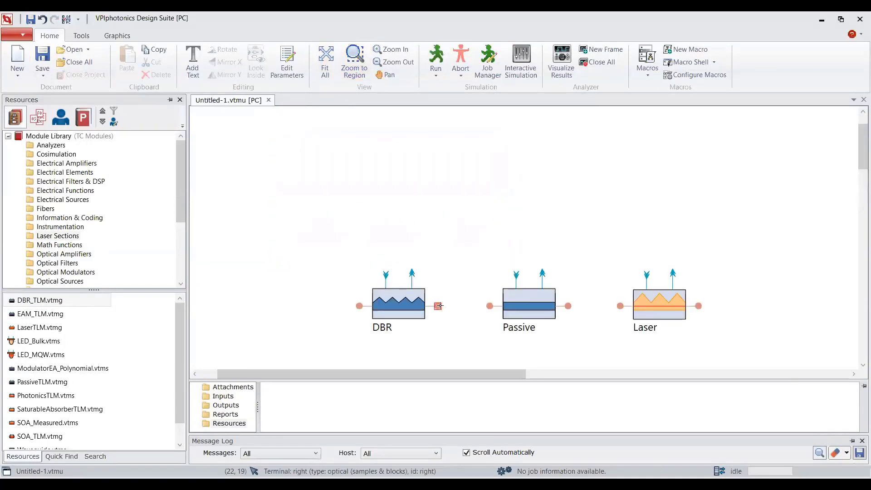
drag(439, 306, 490, 305)
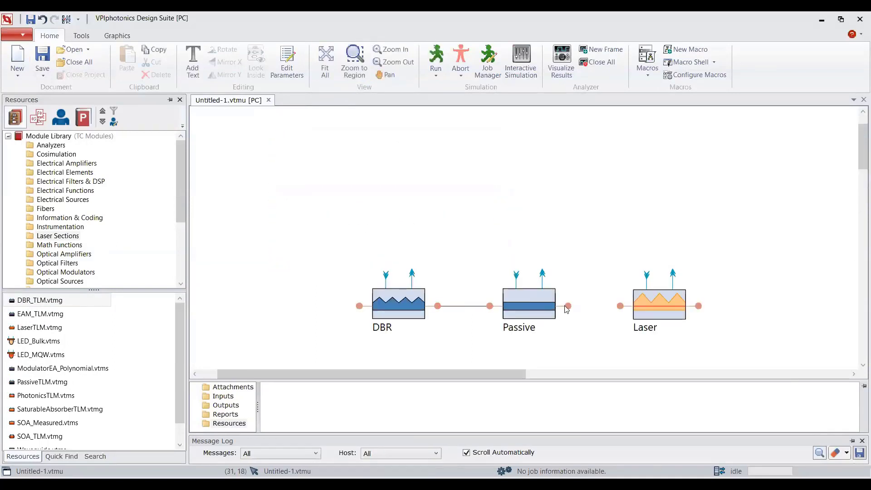
drag(568, 306, 620, 306)
- Edit the general parameters of the DBR–Passive and Passive–Laser links to give each link a T marker
click(473, 308)
double_click(472, 307)
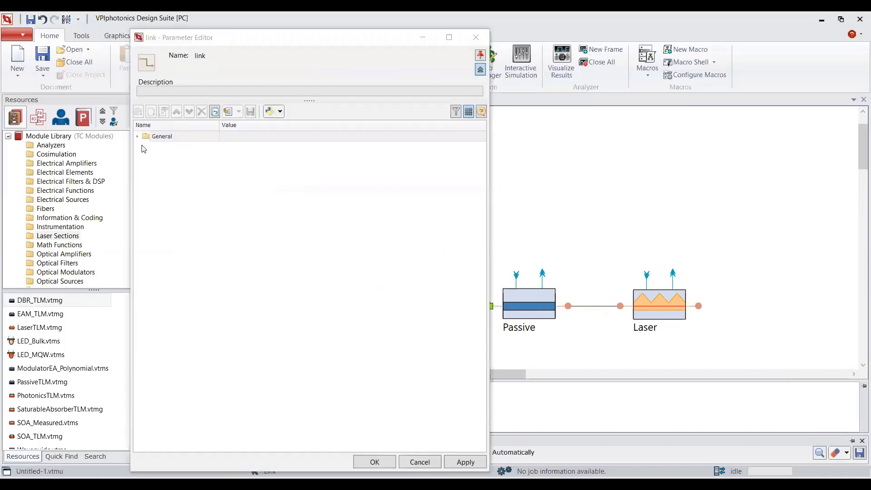
click(140, 138)
double_click(245, 167)
text(0)
click(374, 462)
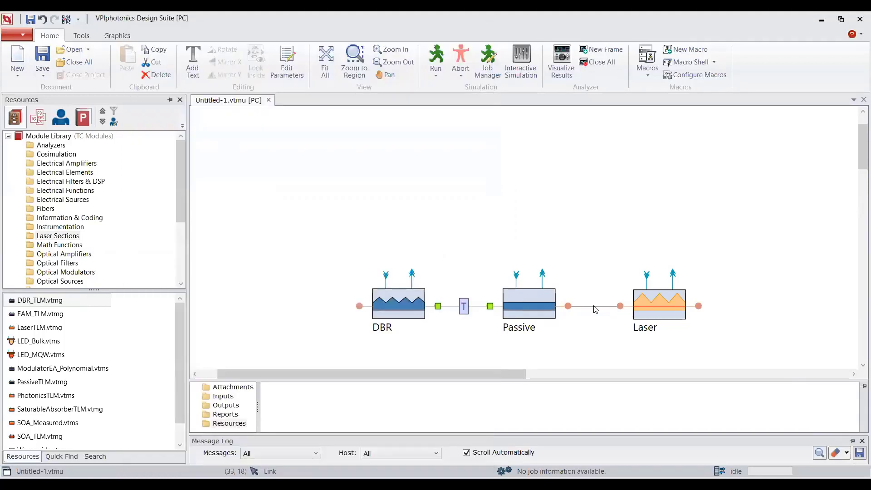
double_click(596, 310)
text(1)
click(375, 462)
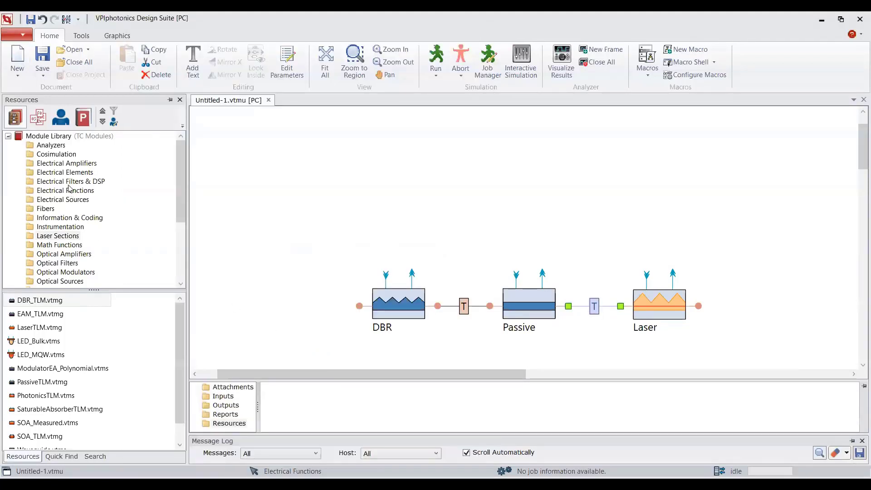
- Add three DC_Source modules from Electrical Sources above the sections, each connected to the electrical input of its DBR, Passive or Laser section
click(64, 202)
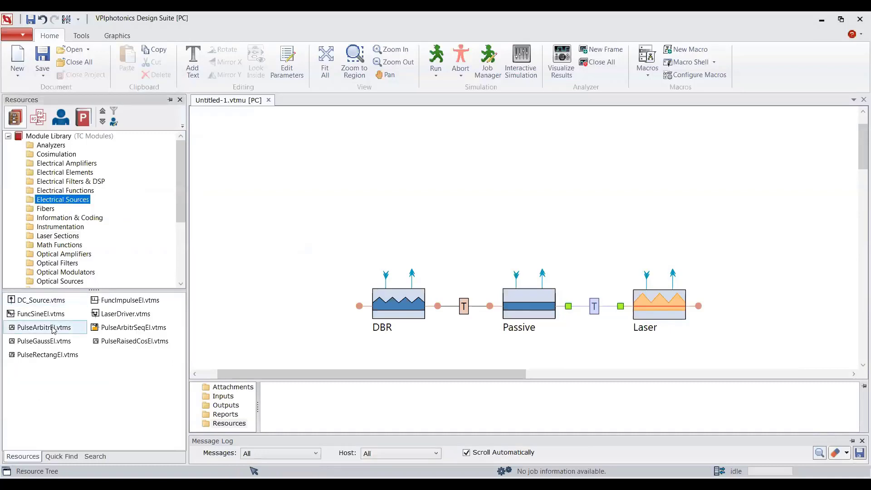
click(39, 306)
drag(39, 304, 391, 216)
click(519, 217)
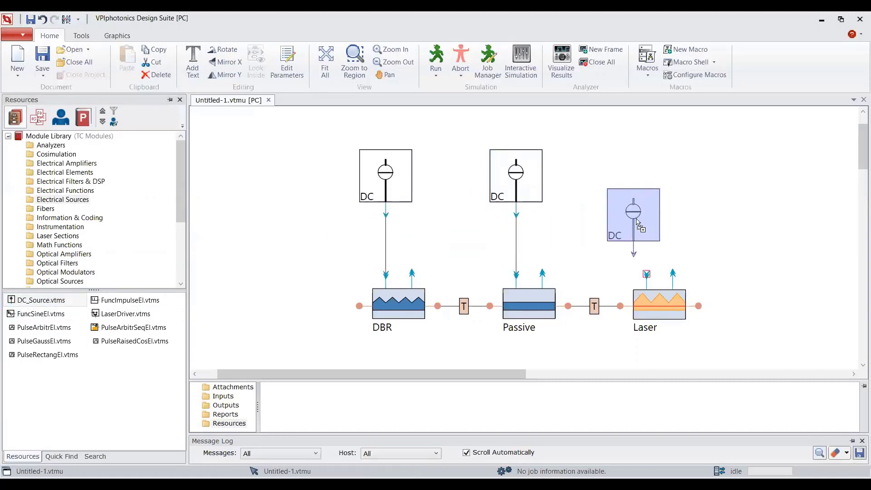
click(650, 183)
click(578, 246)
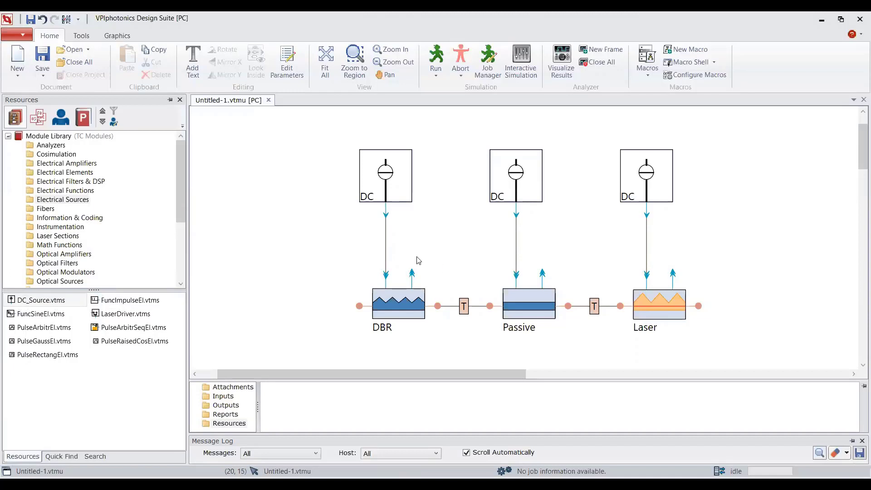
- Add SignalAnalyzer modules to the electrical outputs of all three sections and to the Laser's free optical port
click(61, 149)
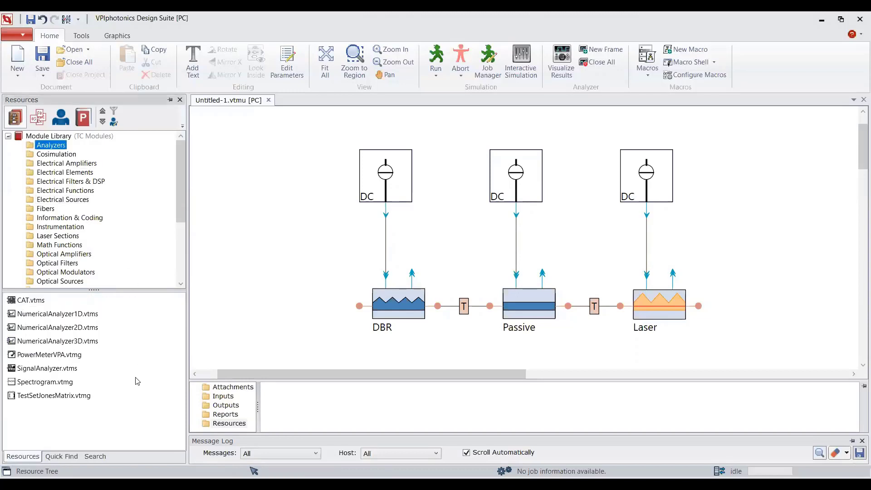
drag(68, 368, 713, 246)
click(722, 318)
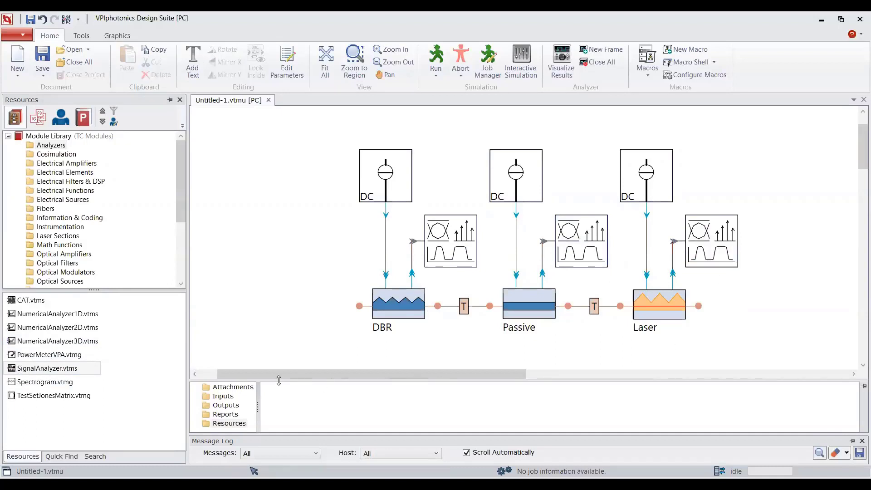
drag(63, 371, 767, 317)
click(723, 342)
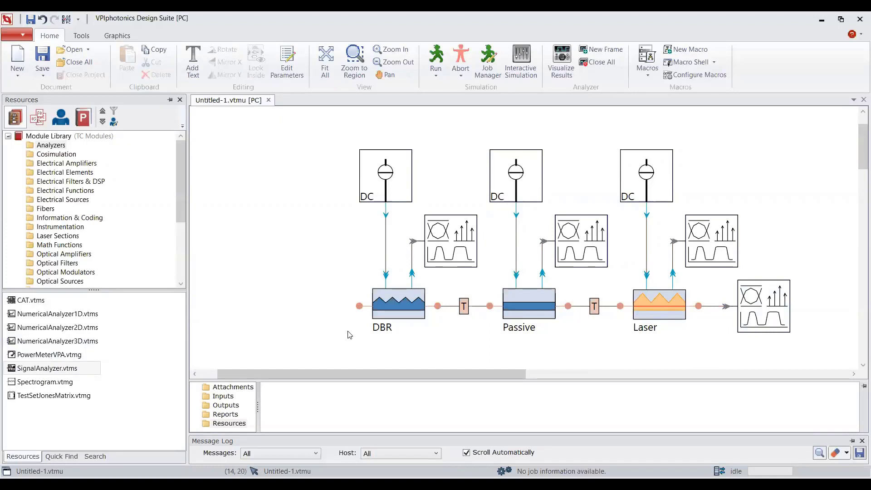
- Place a Ground module from Wiring Tools at the DBR section's free optical port
scroll(163, 219, down, 4)
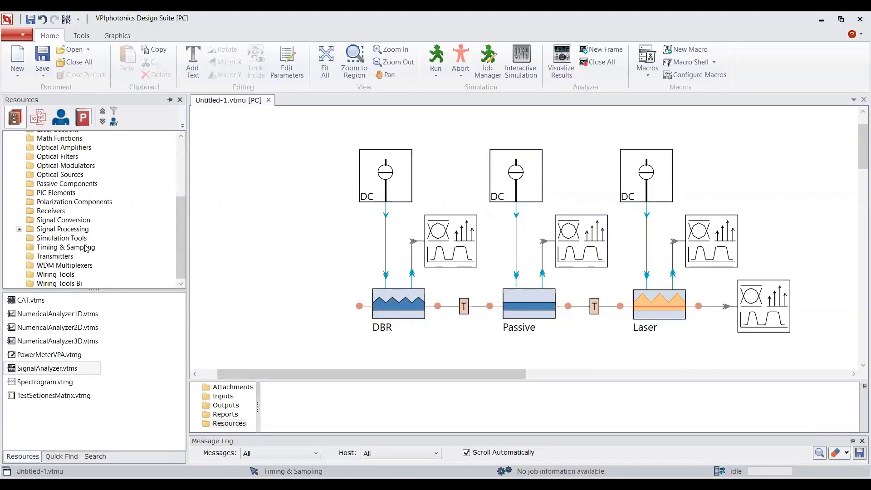
click(59, 275)
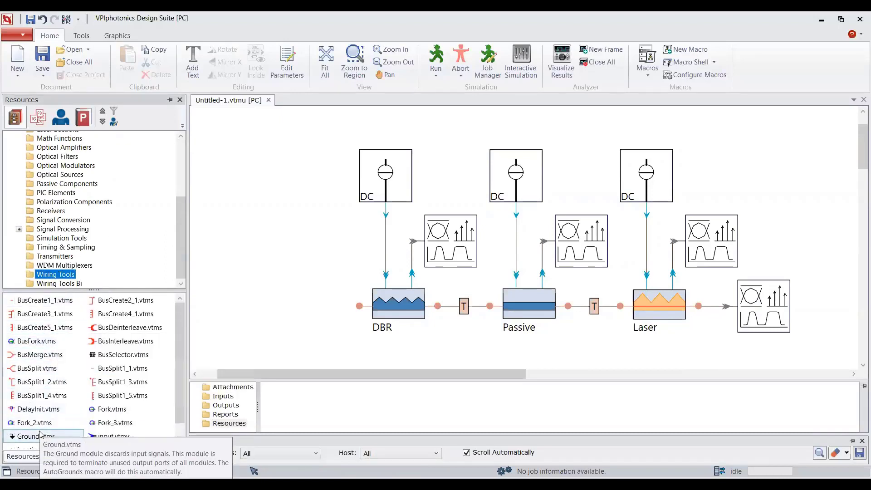
drag(36, 436, 332, 311)
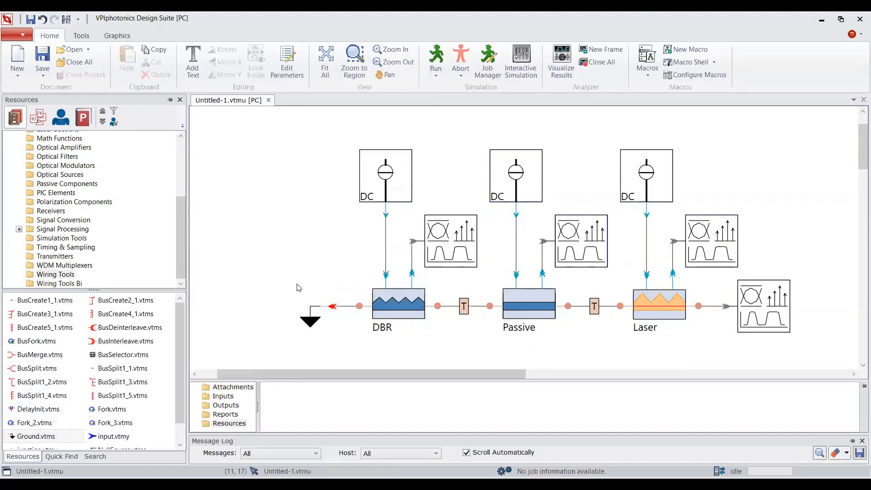
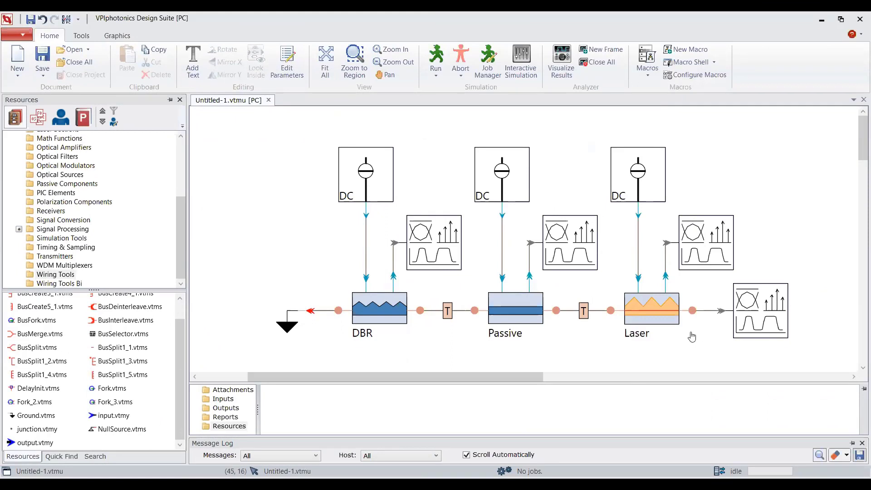
- Open the Laser section's parameters and set PolarizationModel to TE in the Optical Parameters
click(654, 326)
double_click(654, 326)
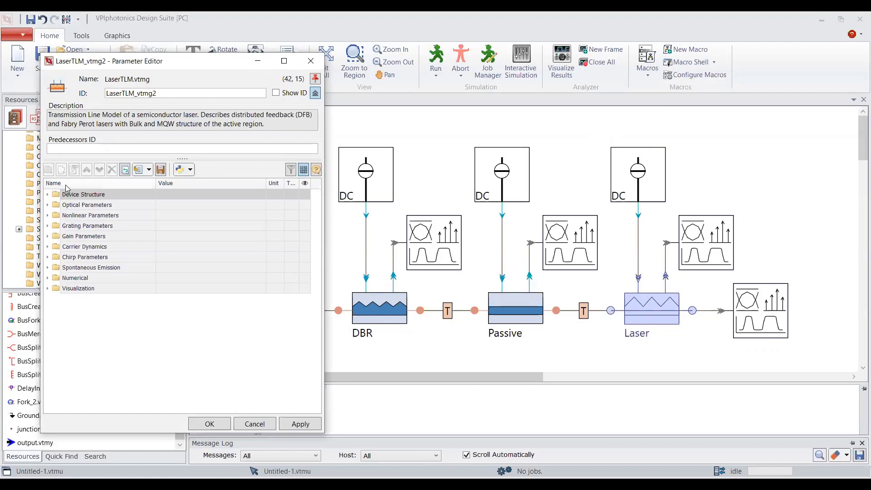
click(48, 194)
click(47, 257)
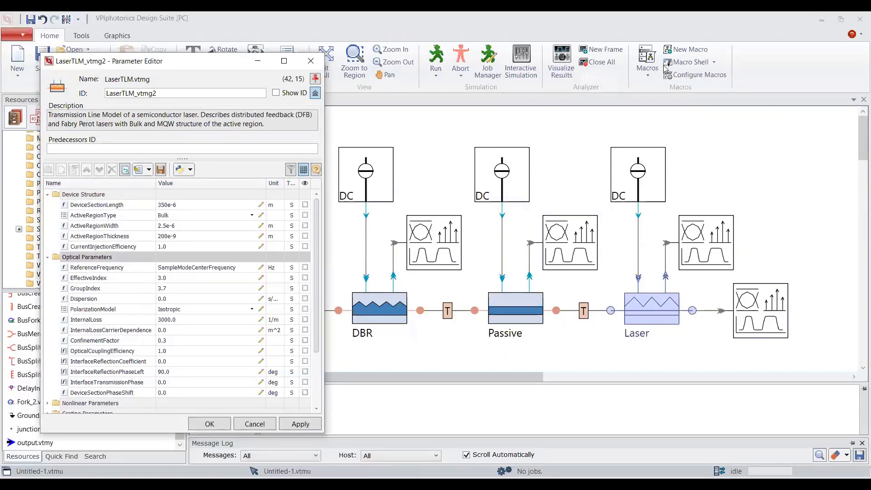
click(860, 35)
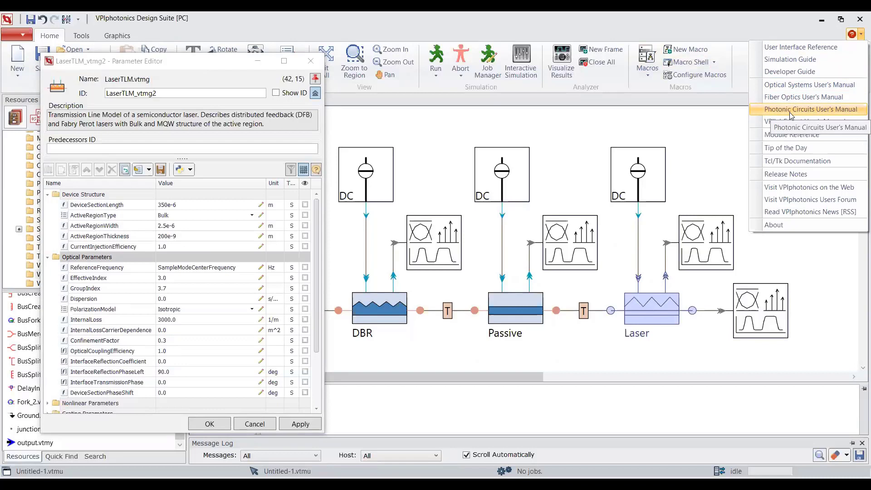
click(189, 69)
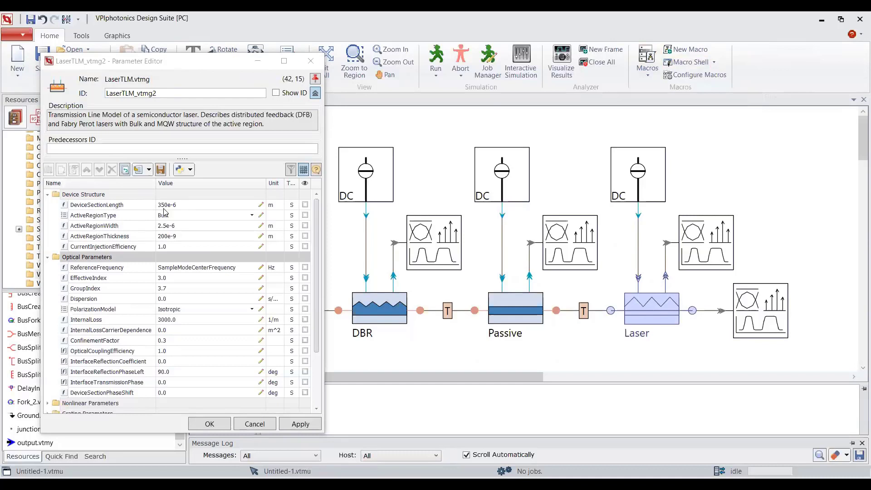
click(252, 309)
click(190, 326)
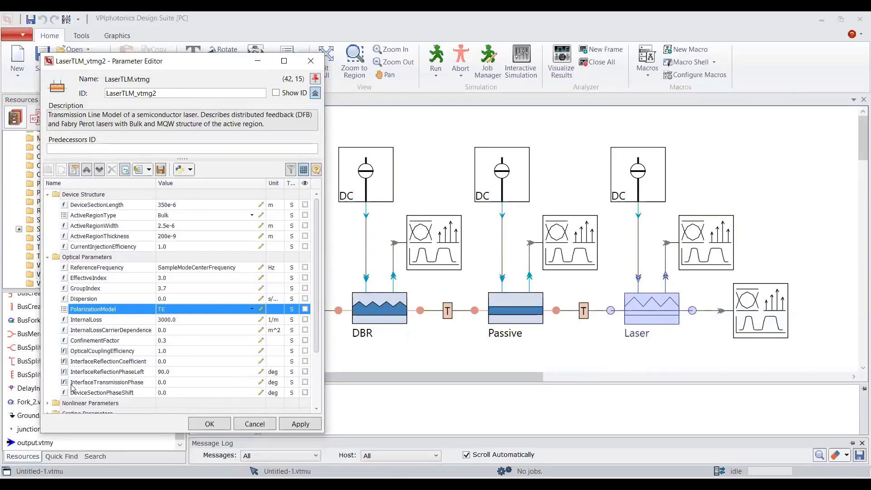
- Set the Laser's InterfaceReflectionCoefficient to 0 0.3 and its InterfaceReflectionPhaseLeft to 0 degrees
click(186, 362)
click(186, 360)
text(0)
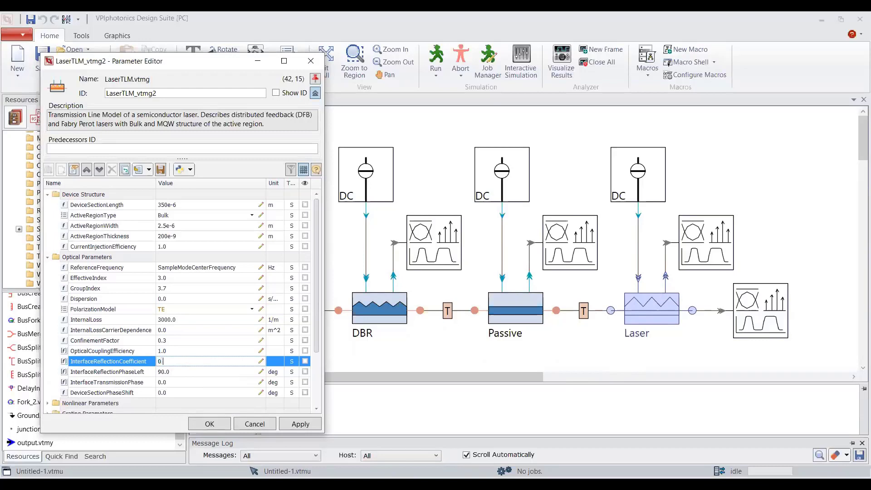
text( 0.3)
click(184, 371)
click(183, 372)
text(0)
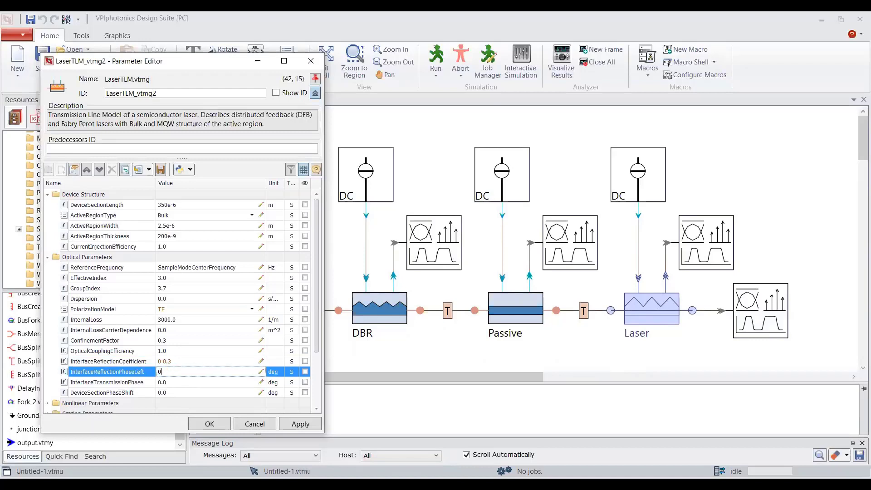
- Set GratingModel to NoGrating in the Laser's Grating Parameters
scroll(160, 369, down, 3)
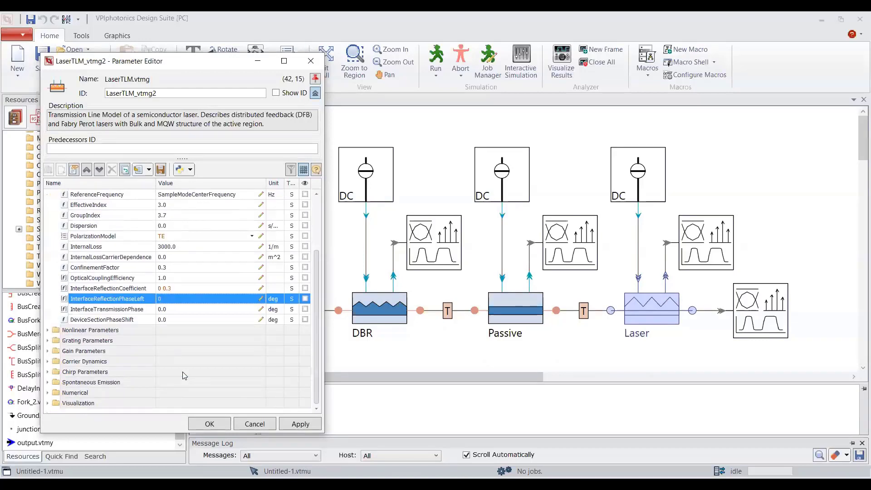
click(48, 341)
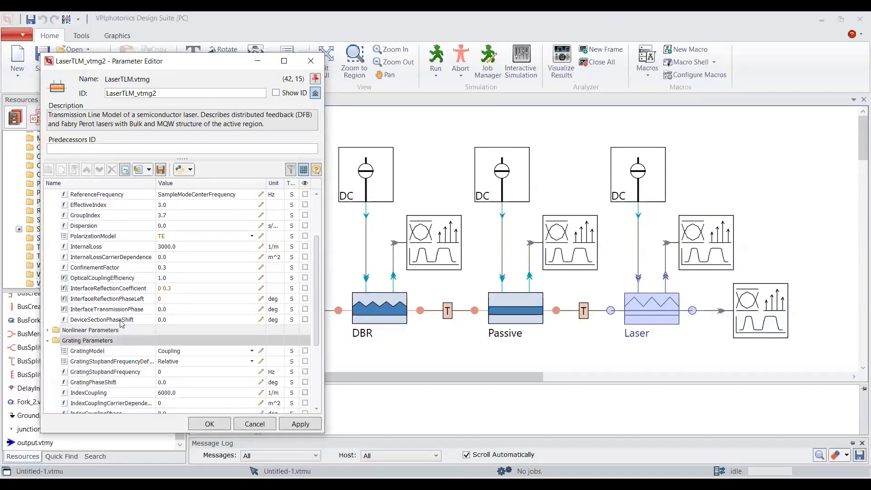
scroll(134, 302, down, 2)
scroll(134, 302, down, 1)
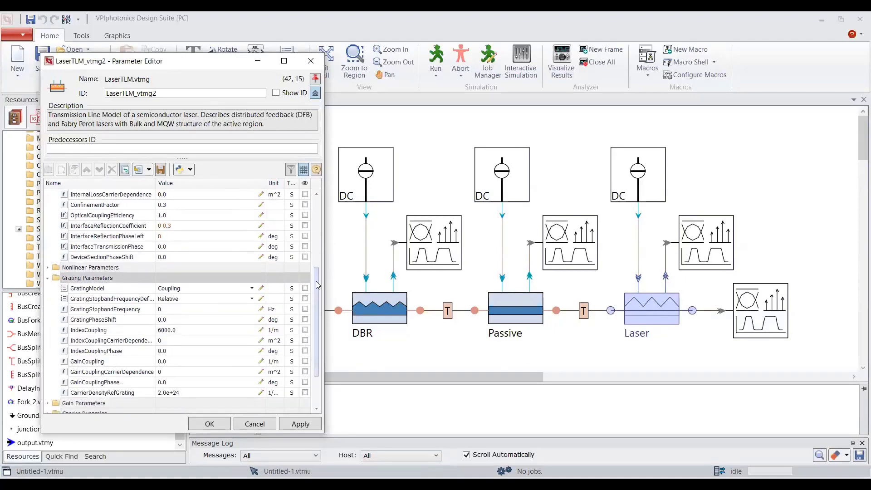
mouse_move(225, 313)
click(251, 289)
click(182, 307)
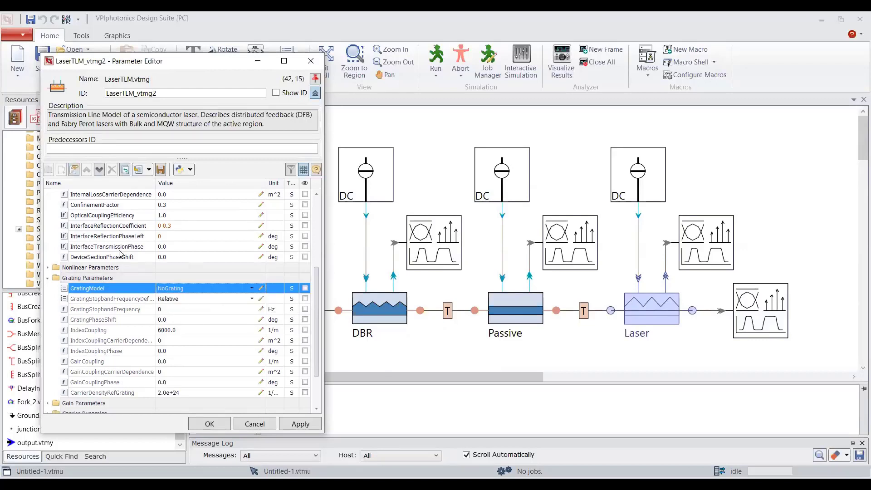
- Set GainShapeModel to Parabolic in the Laser's Gain Parameters and apply the parameter changes
scroll(120, 255, down, 2)
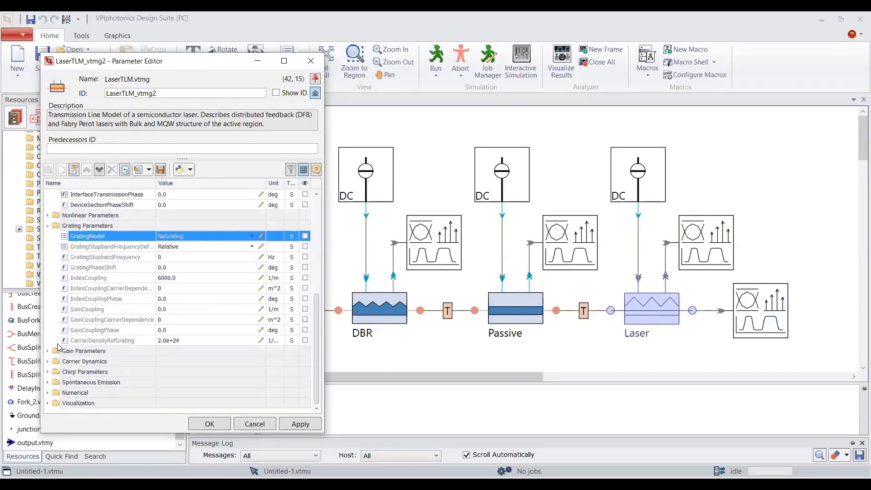
click(48, 351)
scroll(55, 337, down, 2)
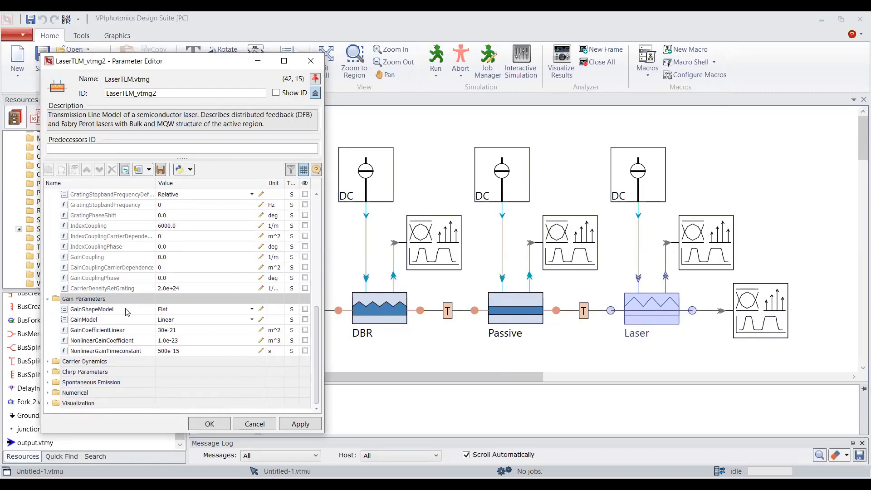
mouse_move(48, 272)
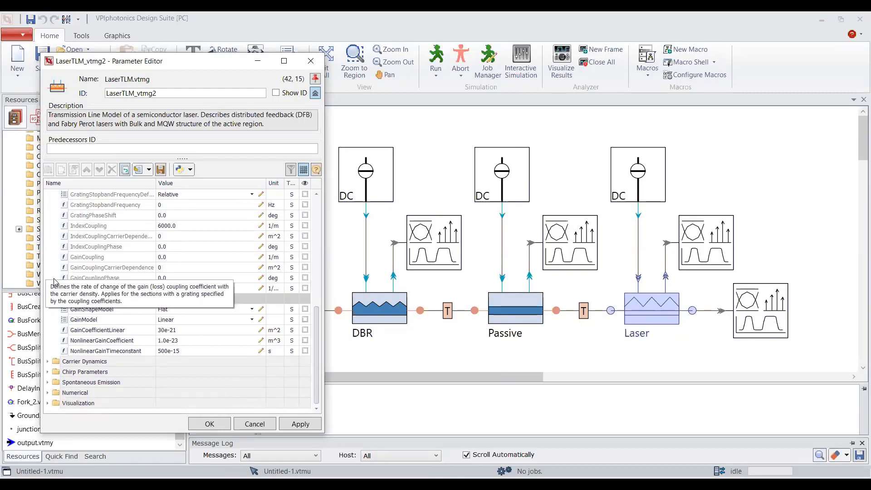
click(251, 309)
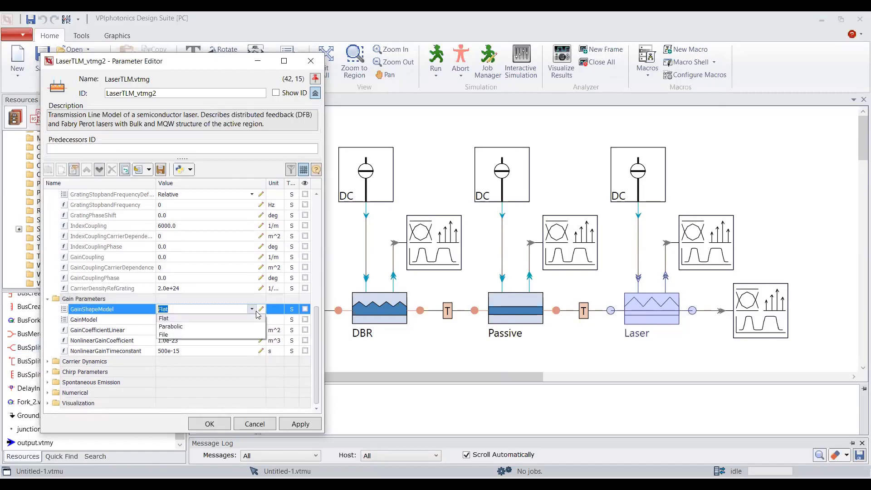
click(229, 327)
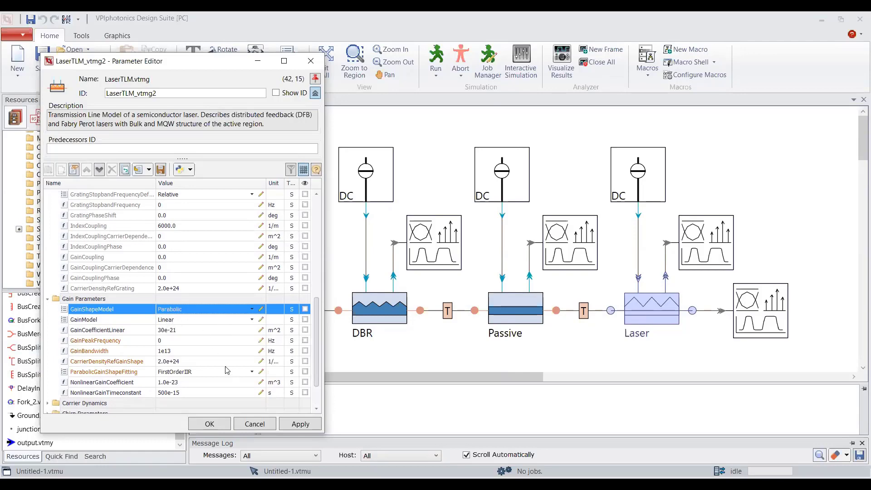
click(299, 426)
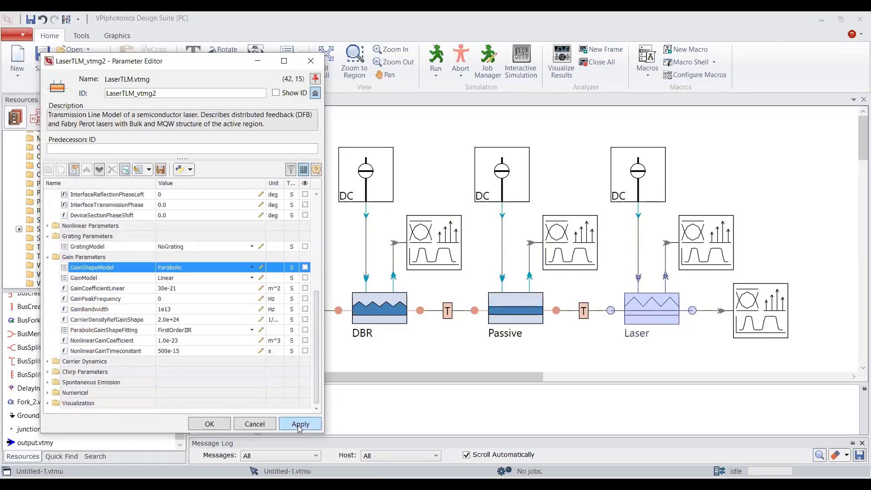
- Confirm the Laser's parameters and set the Passive section's DeviceSectionLength to 100e-6 m and its PolarizationModel to TE
click(216, 424)
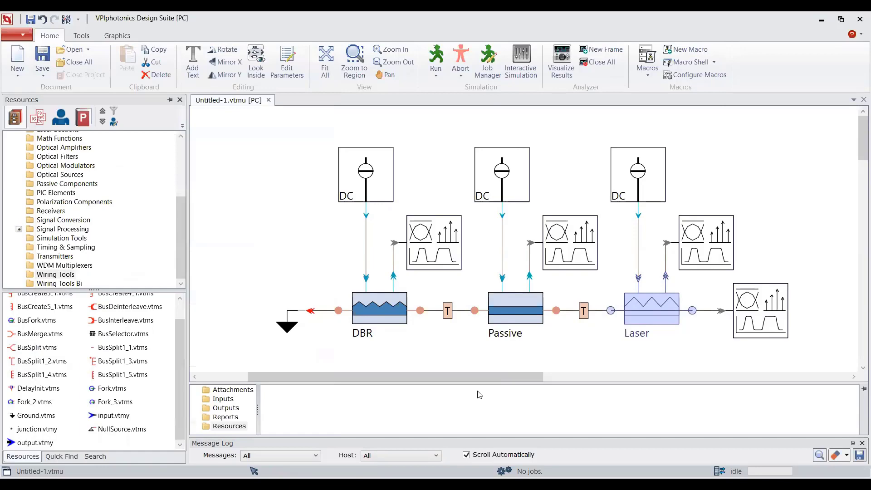
double_click(500, 322)
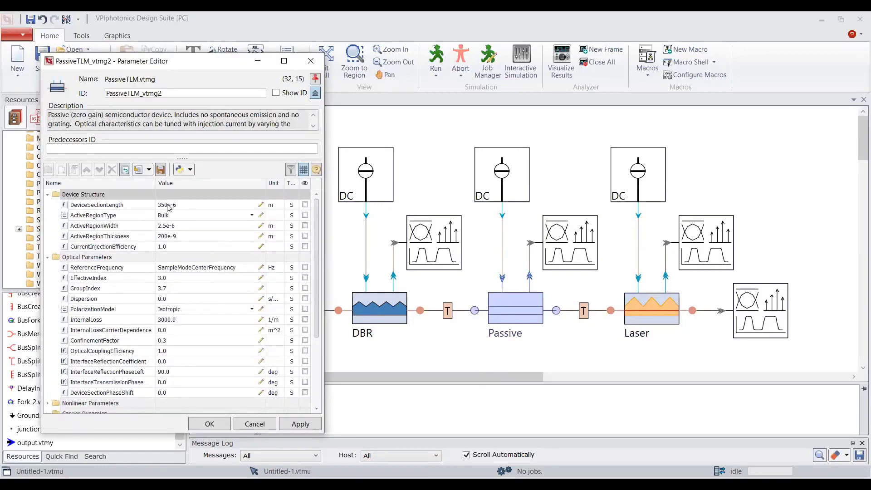
click(160, 205)
text(10)
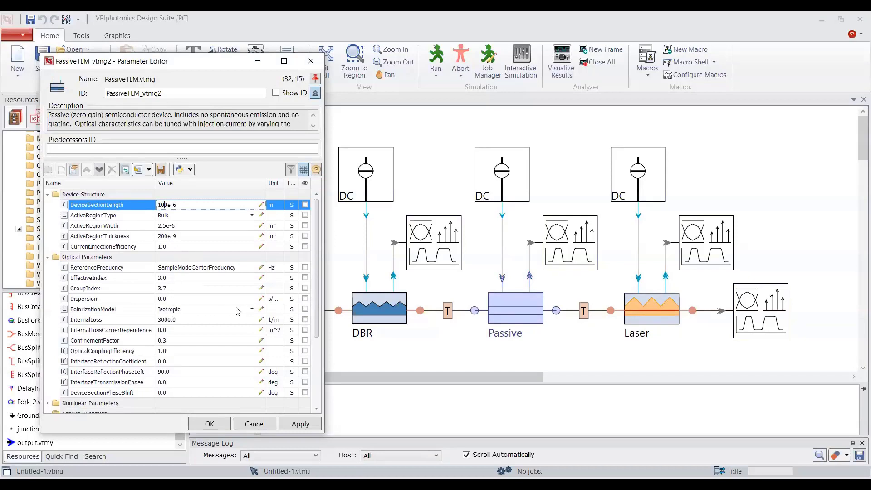
click(252, 309)
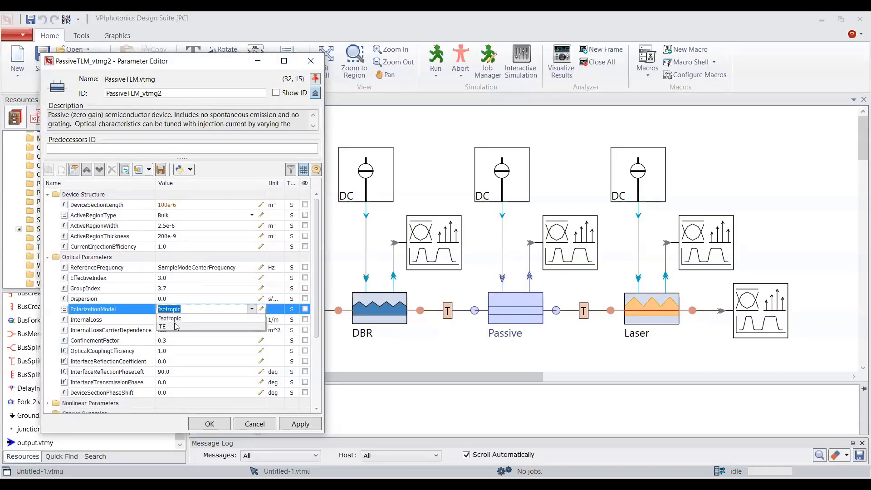
click(176, 326)
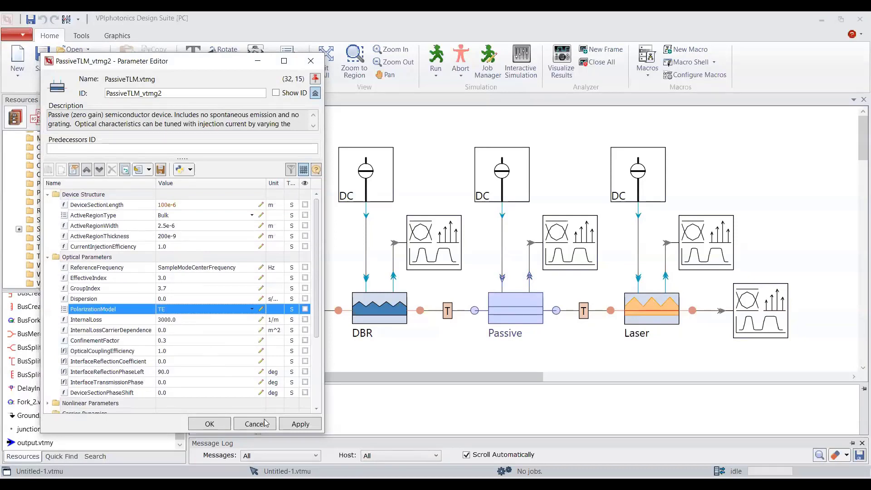
click(212, 423)
- Set the DBR section's DeviceSectionLength to 200e-6 m and its PolarizationModel to TE
click(376, 318)
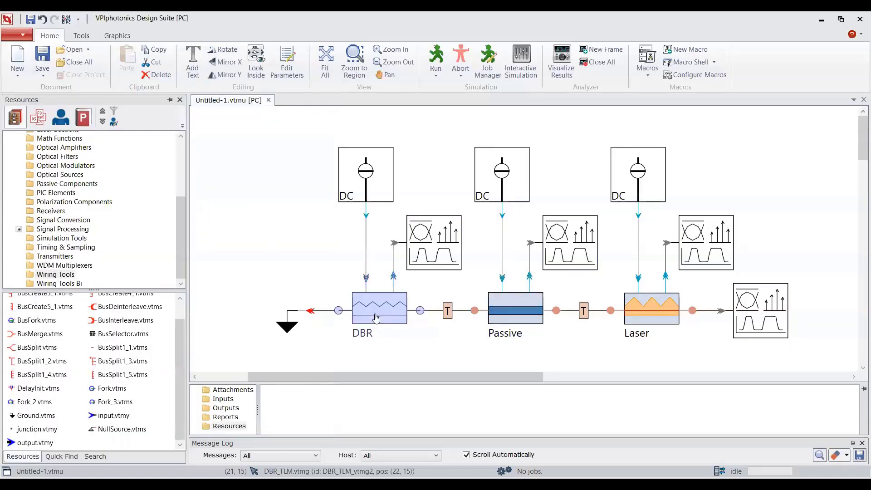
double_click(376, 317)
click(159, 205)
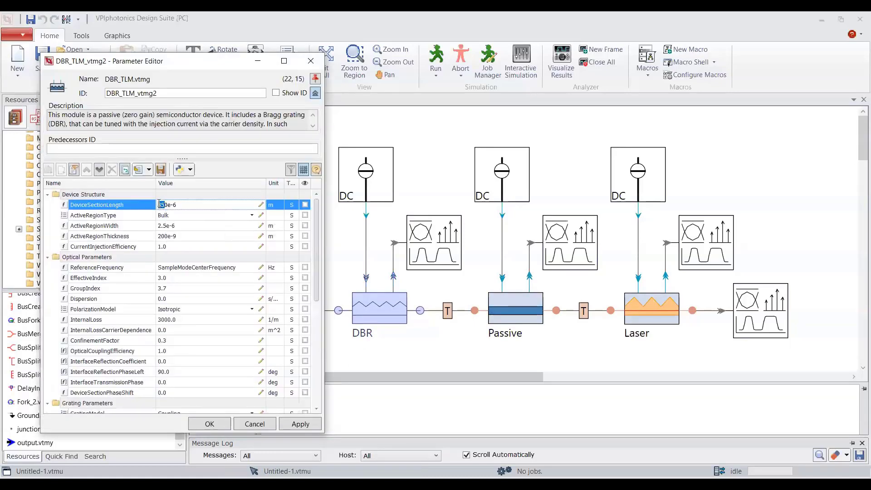
text(20)
click(236, 311)
click(193, 327)
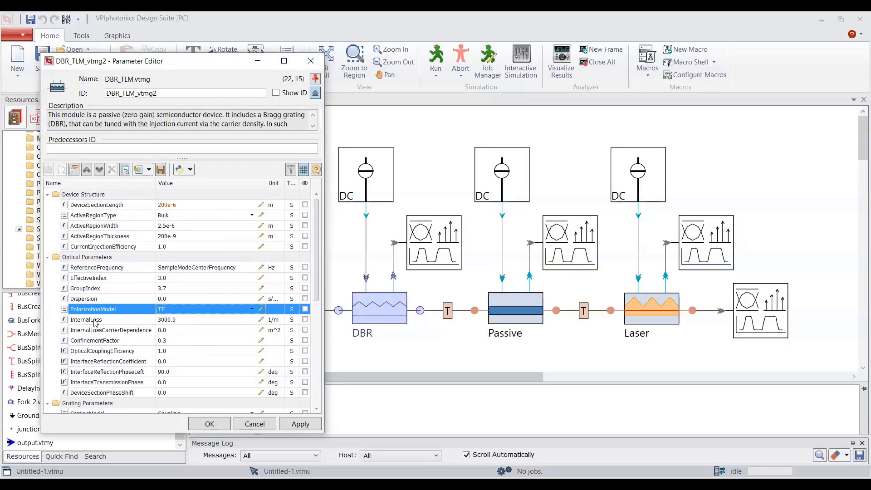
- Set the DBR section's InternalLoss to 0 and confirm its parameters
click(184, 321)
text(0)
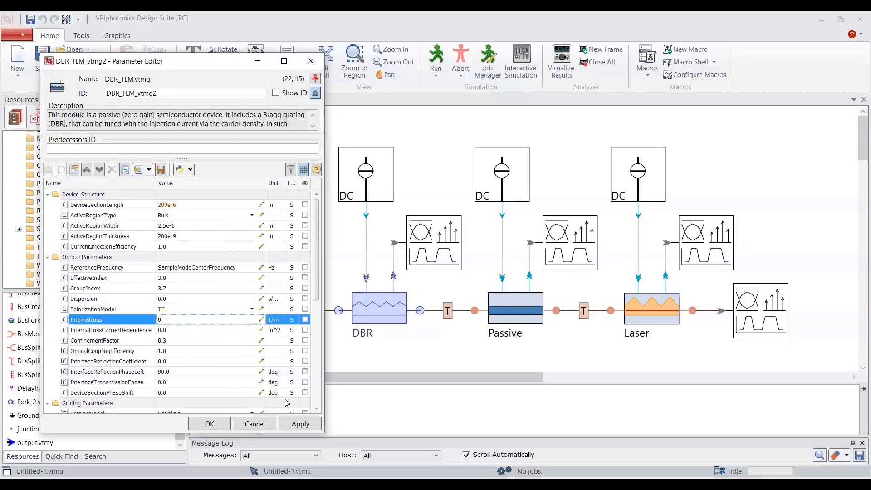
click(280, 425)
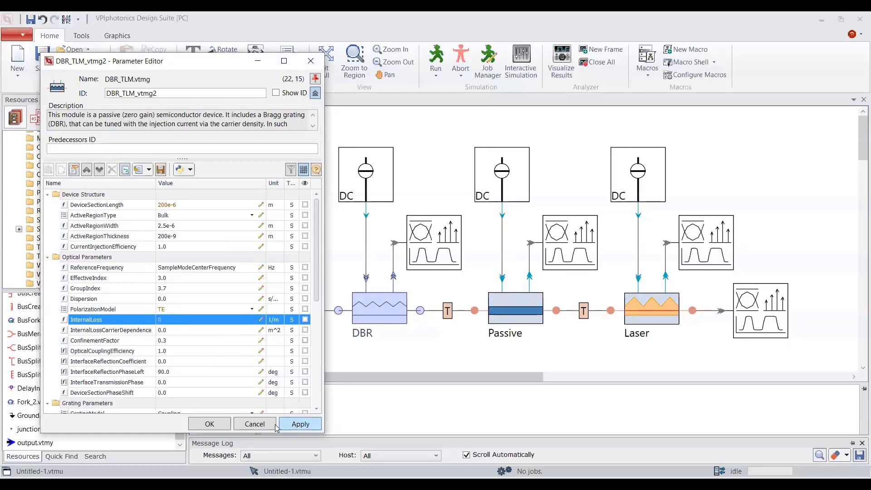
click(209, 424)
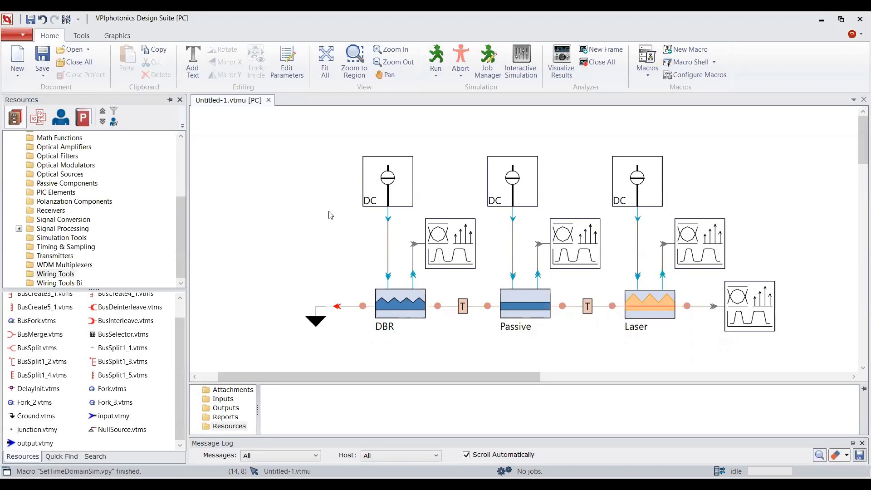
- Review the schematic's global parameters, including BitRateDefault and BoundaryConditions, without changing them
double_click(330, 215)
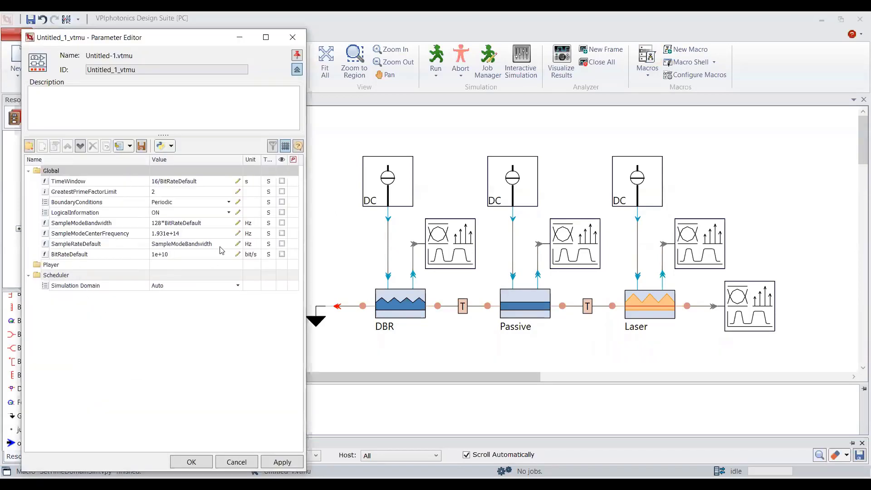
mouse_move(149, 262)
mouse_move(97, 204)
click(237, 462)
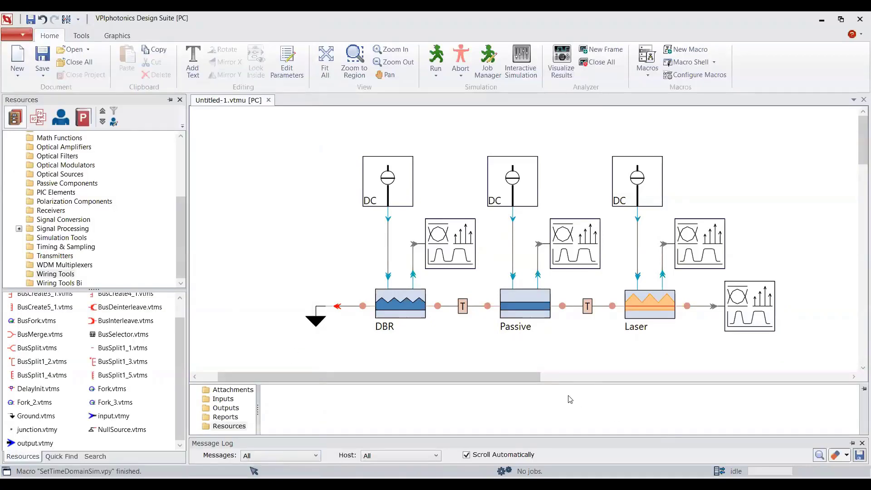
- Start the Set Time Domain Simulations macro and set the center frequency to 1.934145e+14 Hz
click(647, 59)
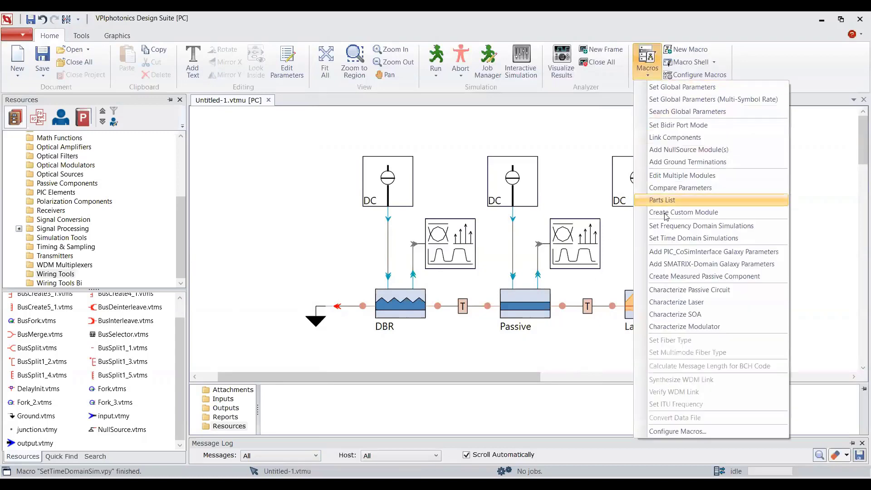
click(674, 241)
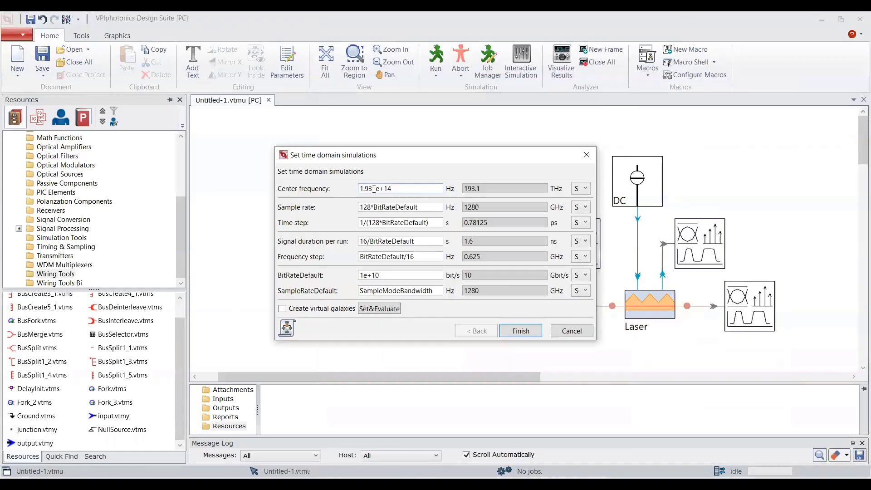
click(377, 188)
key(BackSpace)
text(4145)
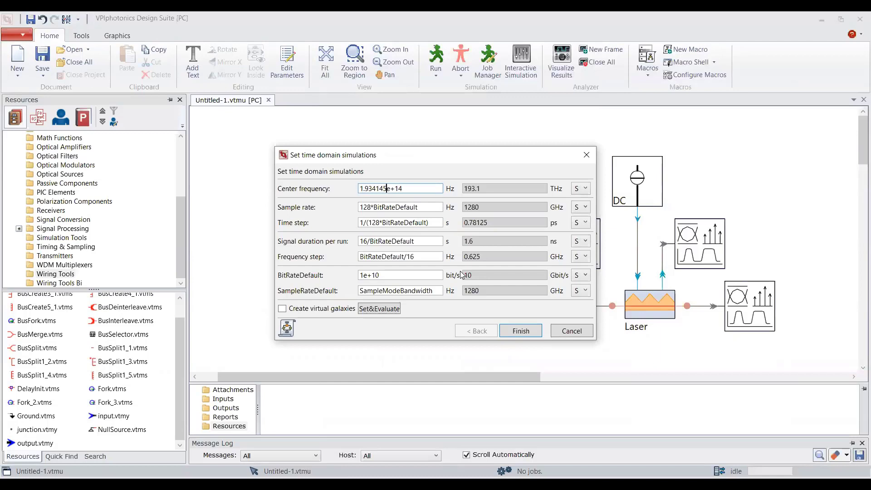
- Set the sample rate to 512*BitRateDefault and the signal duration per run to 256/BitRateDefault, and finish the macro
click(366, 206)
drag(371, 207, 360, 207)
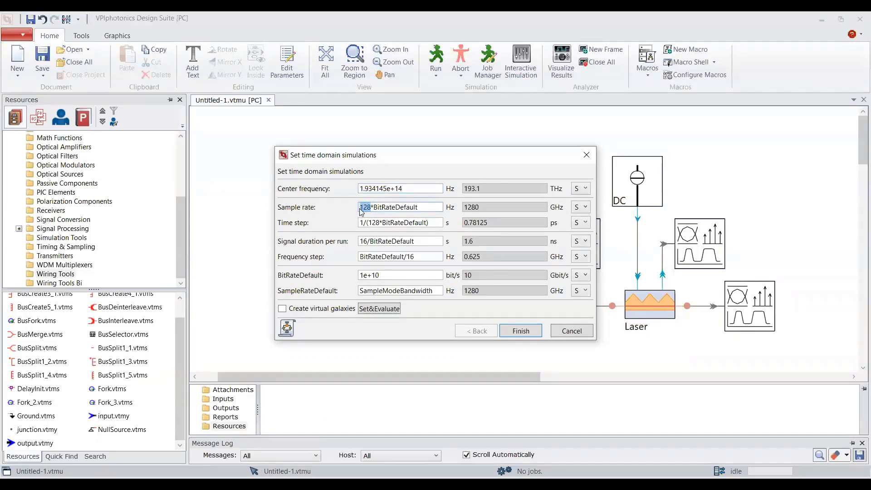
text(512)
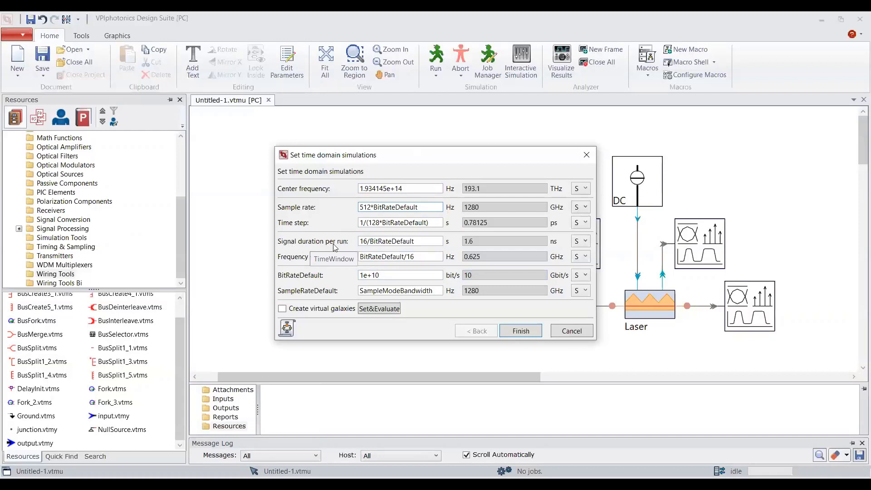
double_click(362, 242)
text(256)
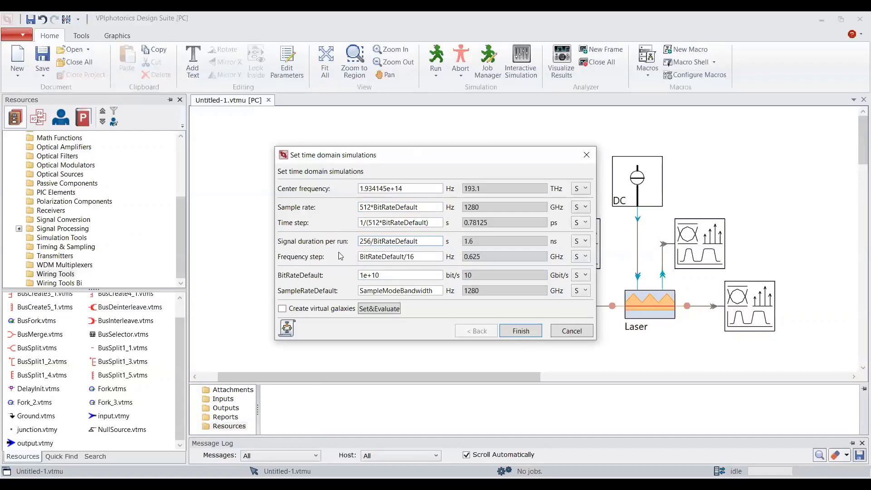
click(508, 330)
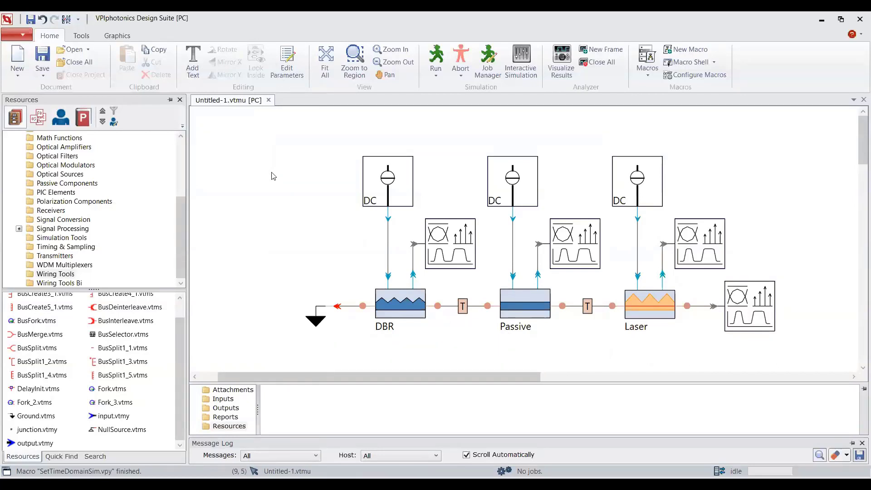
- Set GreatestPrimeFactorLimit to -1 in the schematic's global parameters
double_click(279, 180)
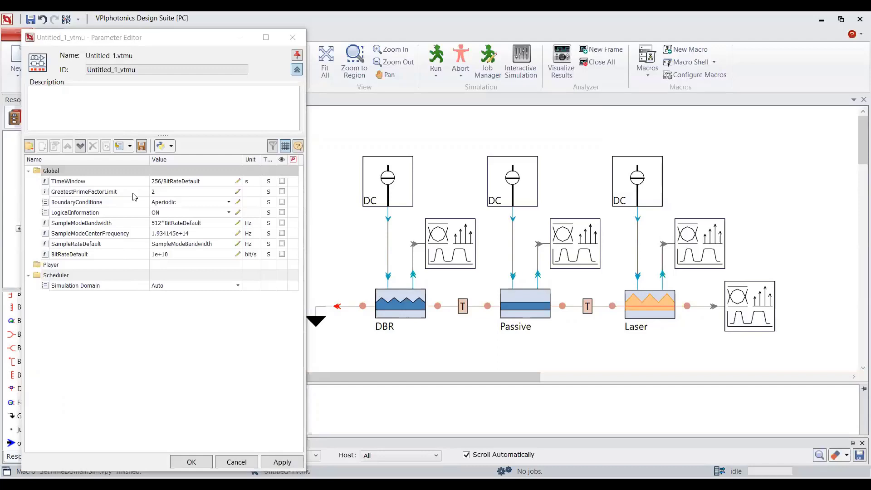
click(156, 192)
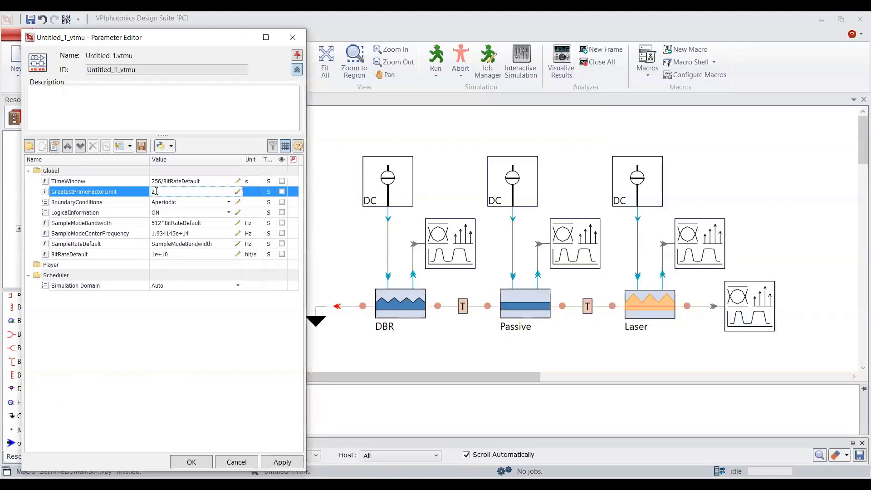
double_click(155, 191)
text(-1)
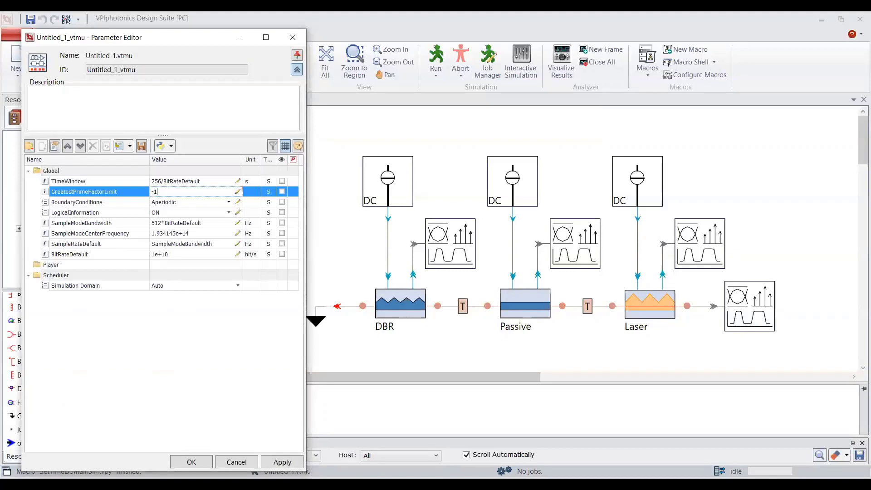
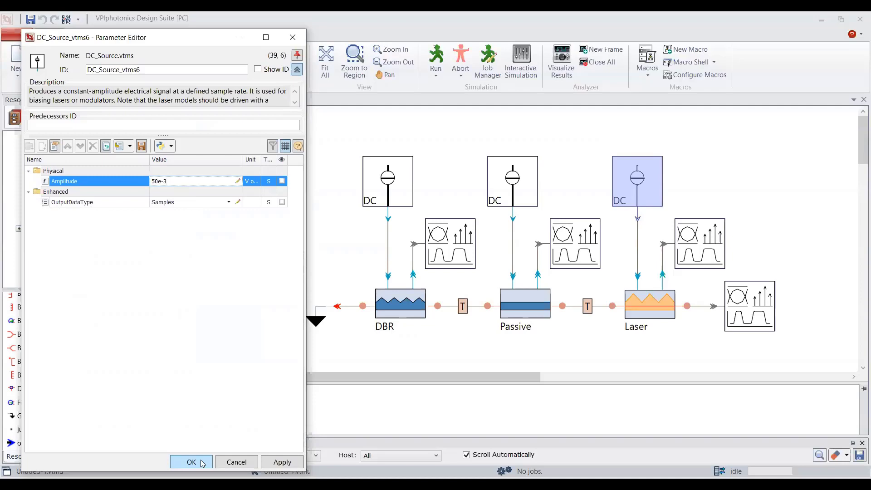
- Accept the Amplitude of 50e-3 for the DC source that drives the Laser section
click(191, 462)
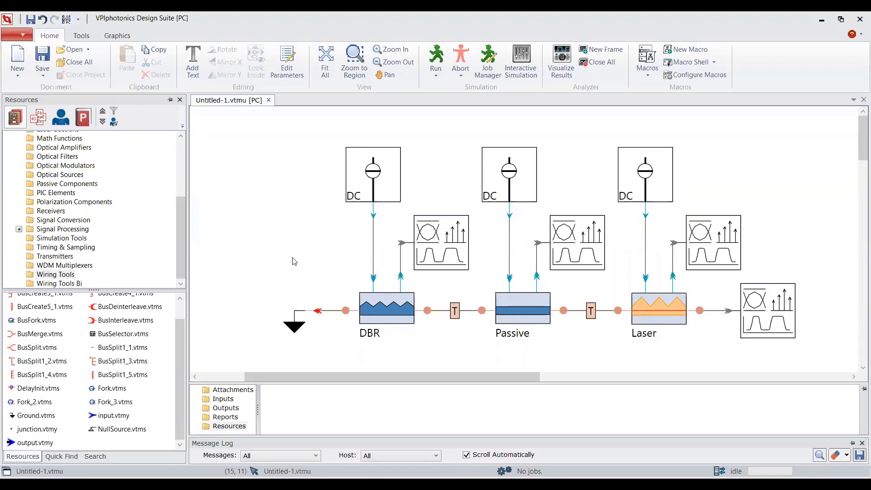
- Set the DBR section's signal analyzer to SettingsString as SettingsSource and Scope as InitialAnalysisType
click(444, 249)
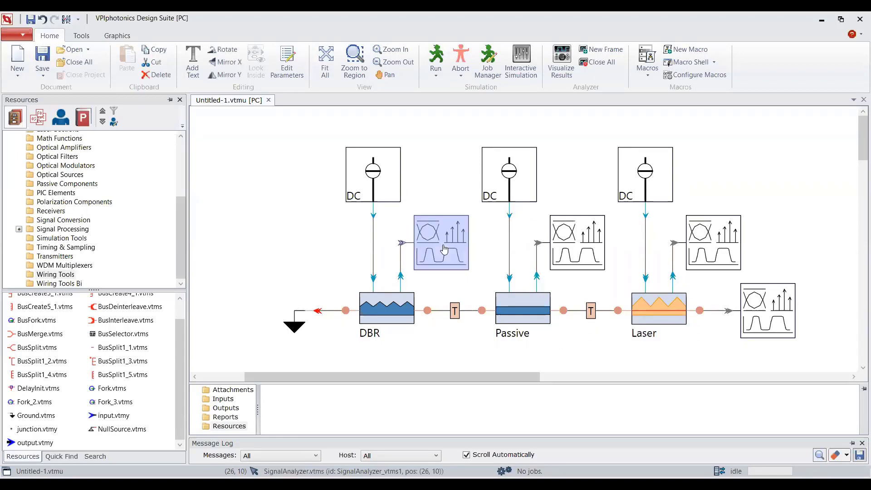
double_click(443, 249)
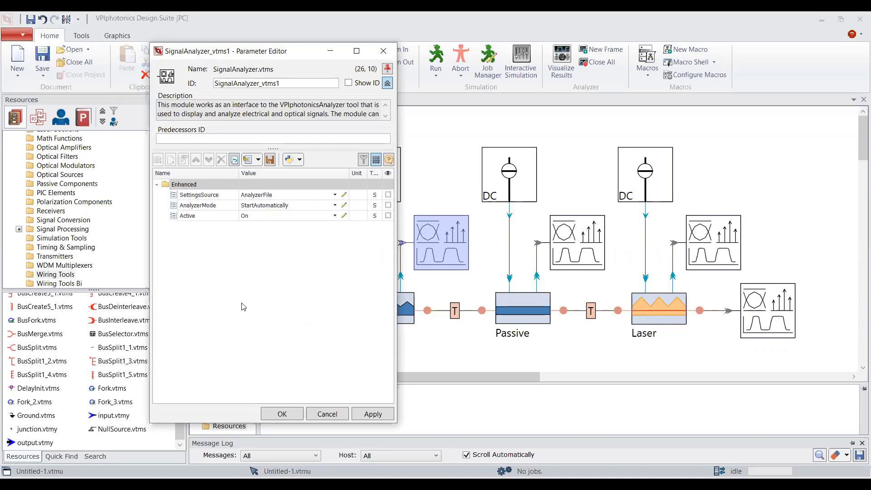
click(335, 195)
click(289, 213)
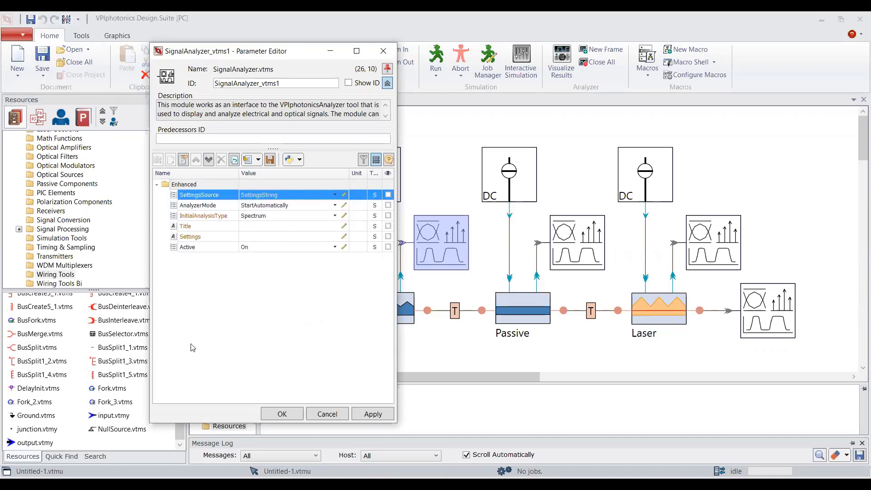
click(334, 216)
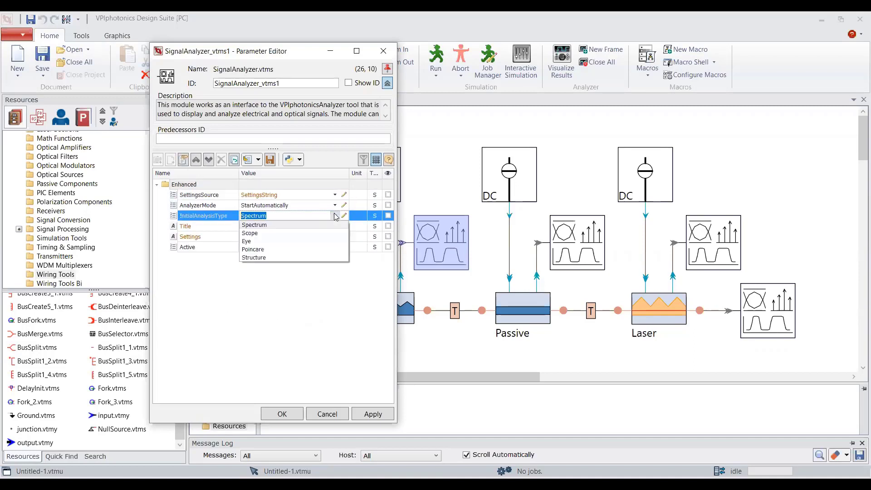
click(298, 236)
- Title the DBR section's signal analyzer "DBR Section Carrier Density" and confirm its parameters
click(303, 226)
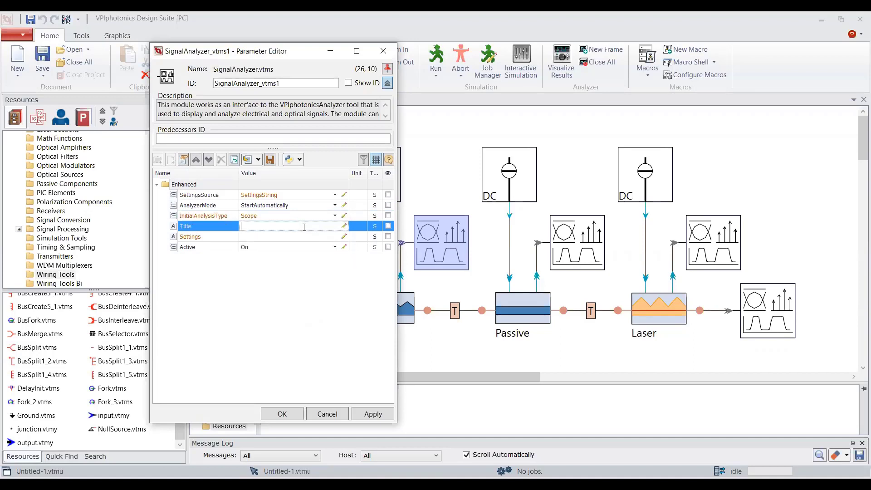
text(DBR Section Carrier Density)
key(ctrl+a)
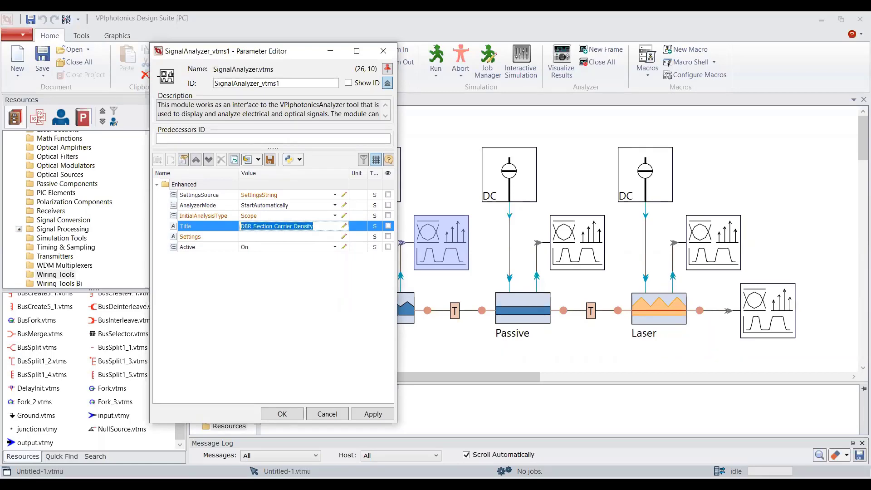
click(293, 414)
- Set the Passive section's signal analyzer to SettingsString as SettingsSource and Scope as InitialAnalysisType
double_click(577, 243)
click(288, 194)
click(272, 215)
- Title the Passive section's signal analyzer "Phase Section Carrier Density" and confirm its parameters
click(262, 226)
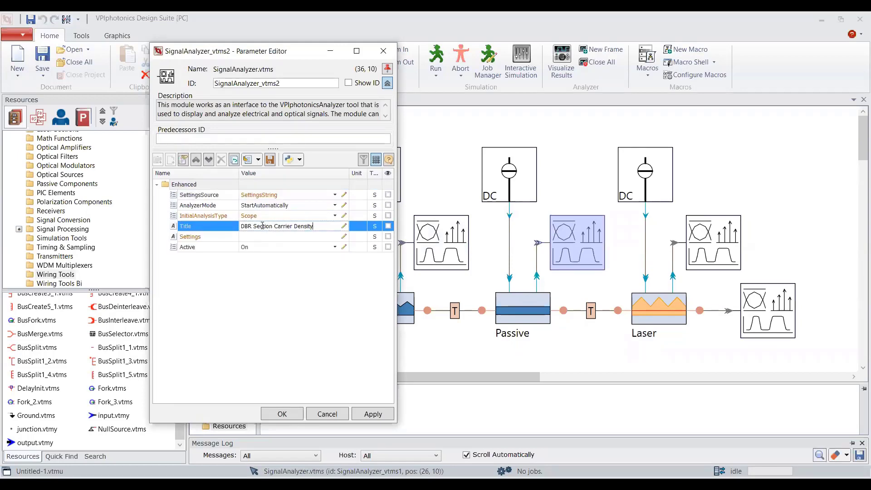
double_click(247, 226)
text(Phase)
click(282, 413)
- Set the signal analyzer above the Laser section to SettingsString as SettingsSource and Scope as InitialAnalysisType
double_click(714, 242)
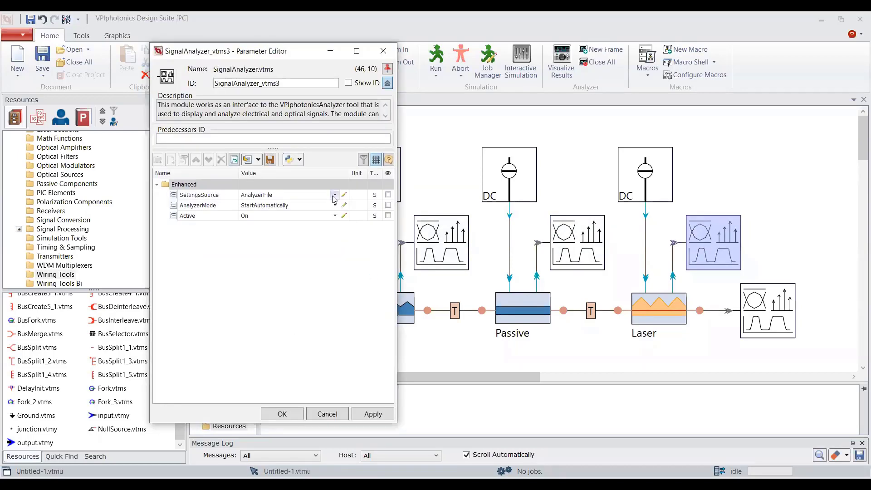
click(334, 195)
click(273, 215)
- Title the signal analyzer above the Laser section "Active Section Carrier Density"
click(263, 226)
double_click(246, 226)
text(ActvSection Carrier Density)
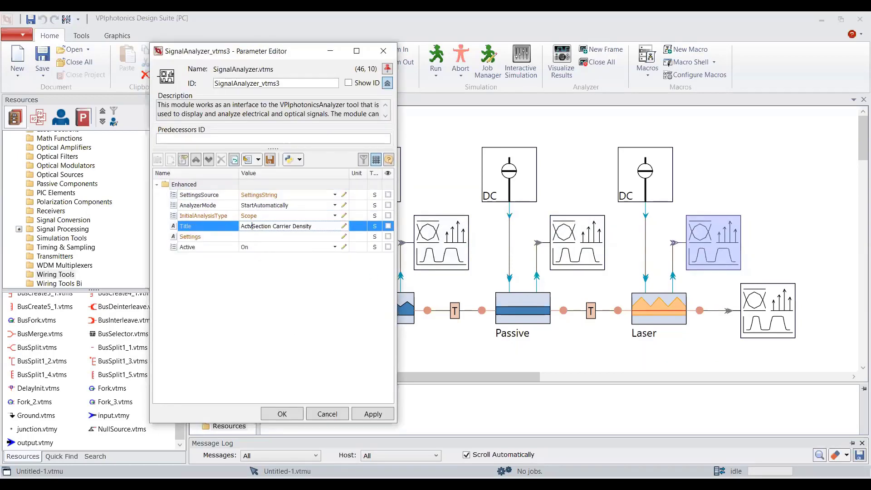
key(BackSpace)
text(ive)
key(Return)
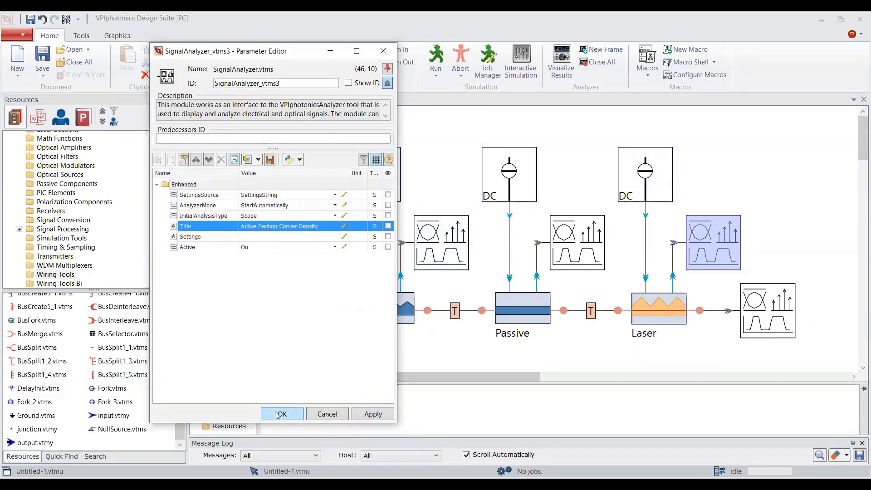
- Confirm the Active section analyzer's parameters and move the laser output analyzer farther to the right
click(278, 414)
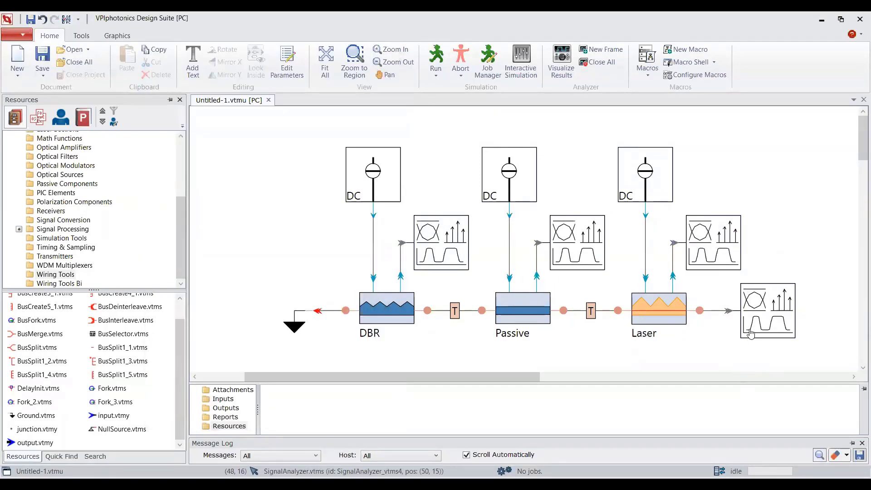
drag(749, 333, 777, 333)
click(746, 343)
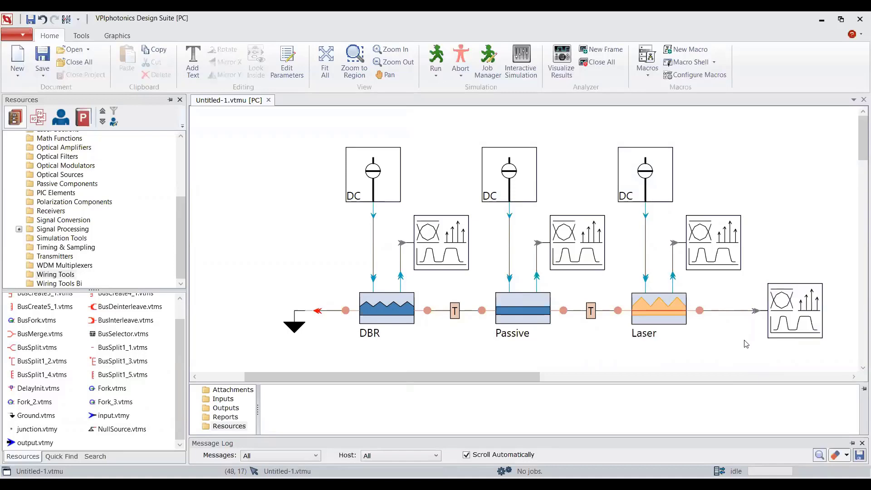
- Add a second SignalAnalyzer above the laser output analyzer and connect it to the Laser section's optical output
scroll(127, 195, up, 4)
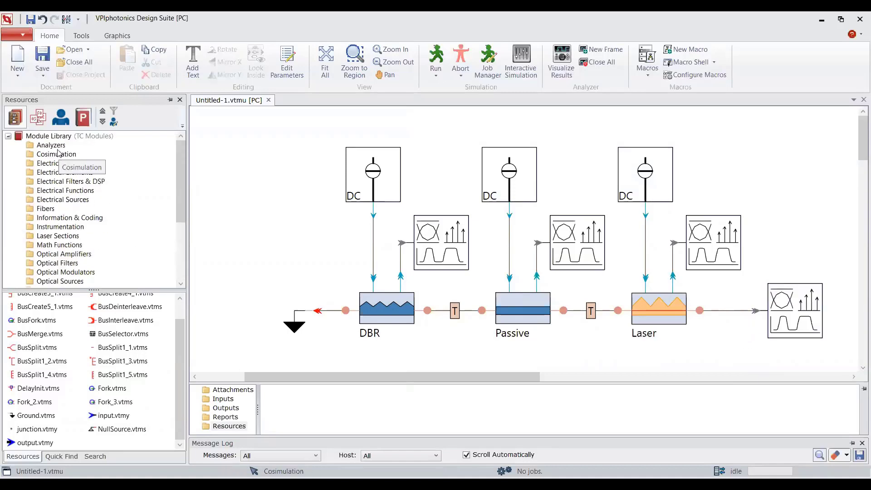
click(56, 146)
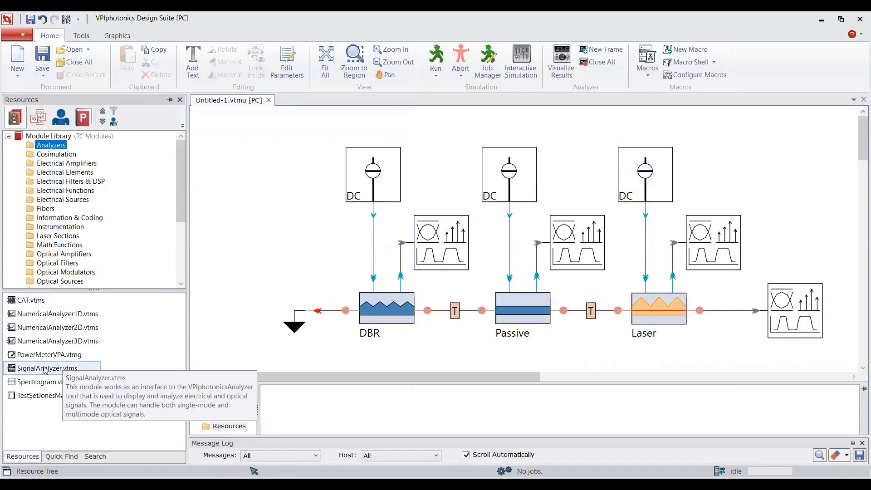
drag(46, 369, 794, 243)
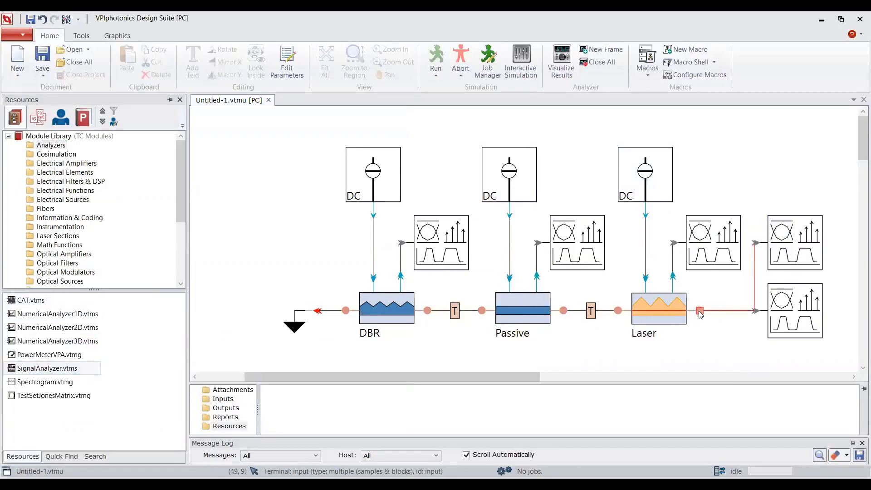
- Set the new output analyzer's SettingsSource to SettingsString and title it "Laser Output"
double_click(795, 243)
click(290, 226)
text(Las)
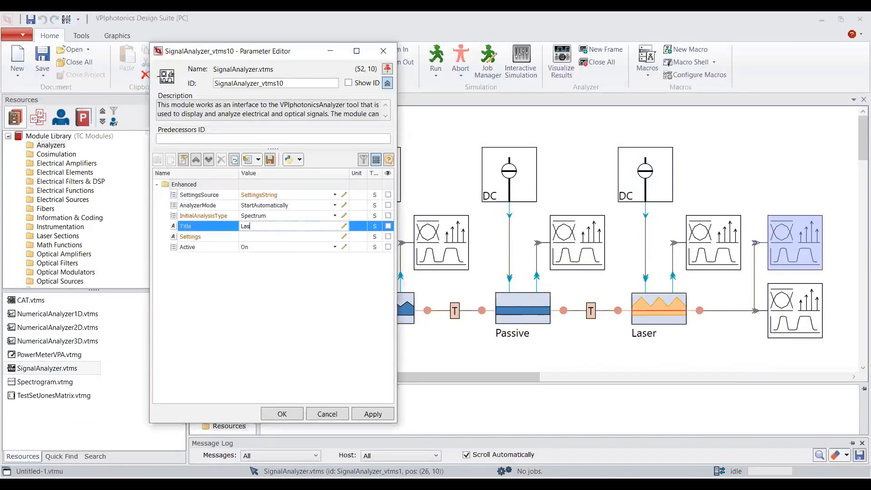
text(er Output)
click(282, 413)
- Set the lower laser output analyzer to SettingsString as SettingsSource and Scope as InitialAnalysisType
double_click(794, 319)
click(335, 195)
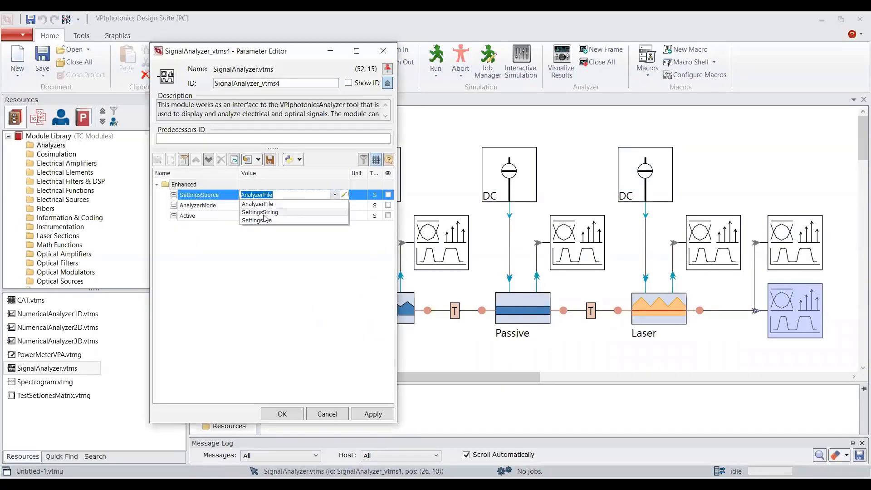
click(264, 212)
click(264, 216)
click(266, 225)
- Title the lower laser output analyzer "Laser Output" and confirm its parameters
click(273, 225)
text(Laser Ou)
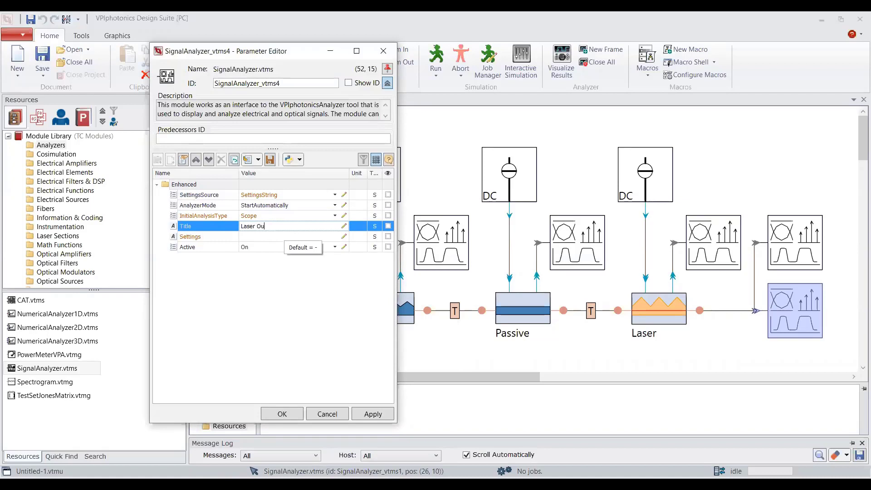
text(tput)
click(282, 413)
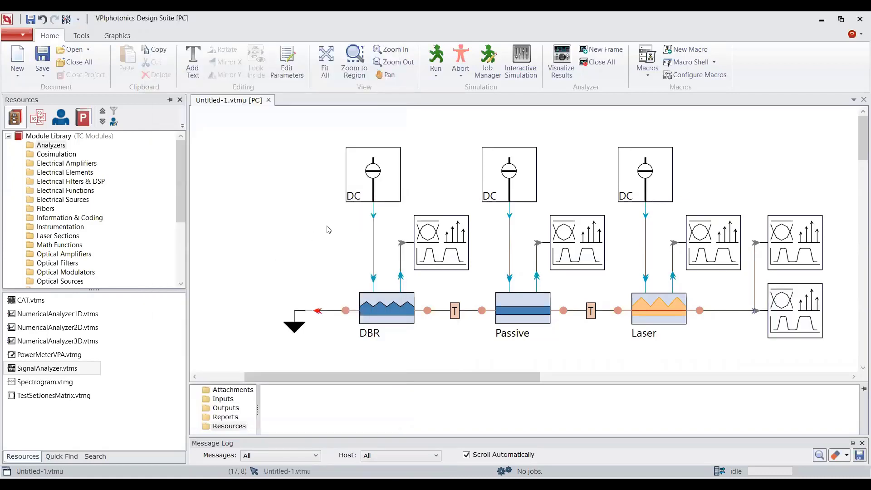
- Submit a simulation job for the schematic with 6 runs
click(436, 78)
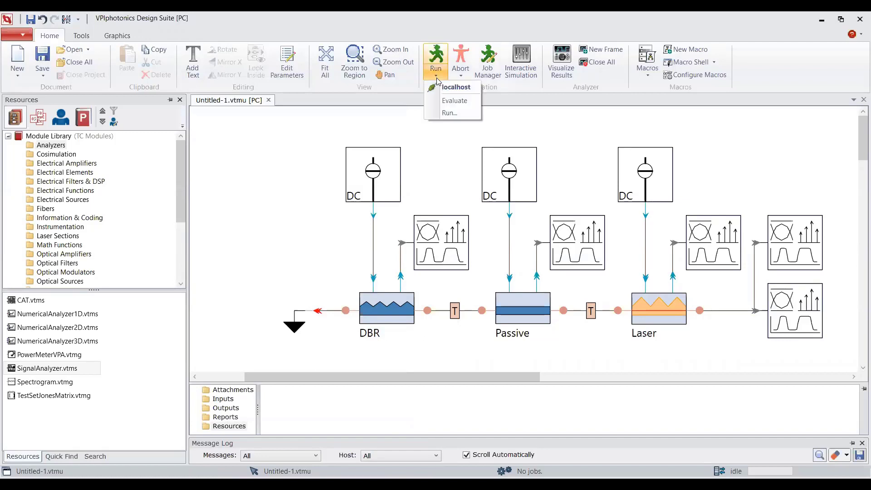
click(448, 113)
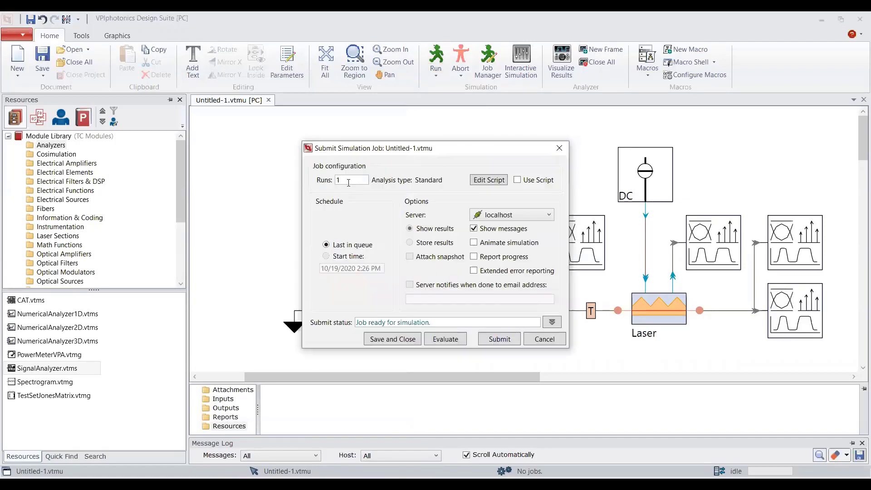
double_click(349, 181)
text(6)
click(489, 336)
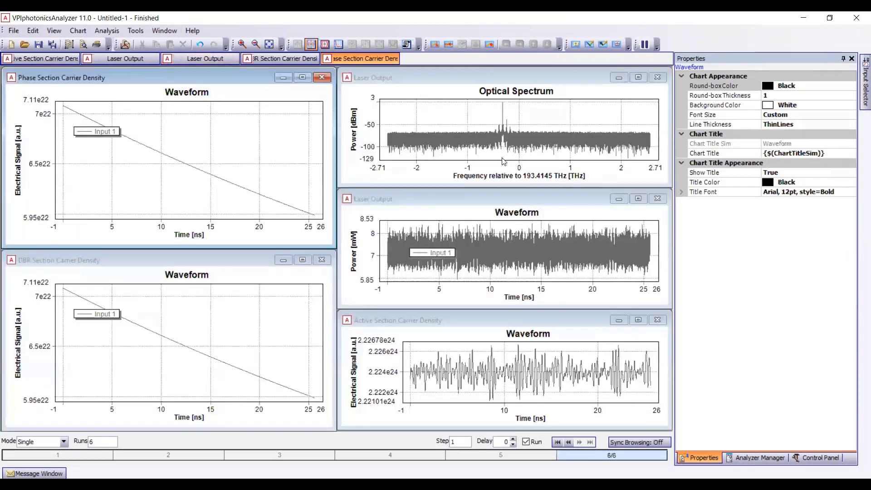
- Apply the VPIdemoTheme to the analyzer charts
click(50, 31)
mouse_move(105, 123)
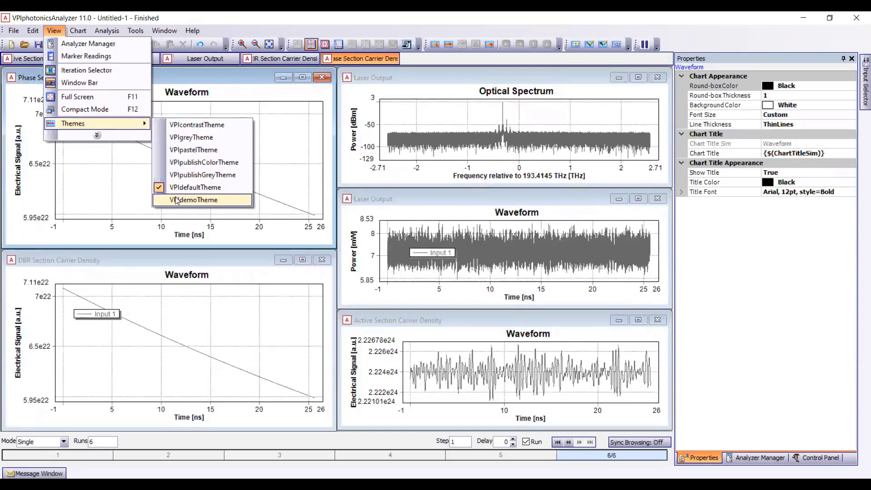
click(186, 199)
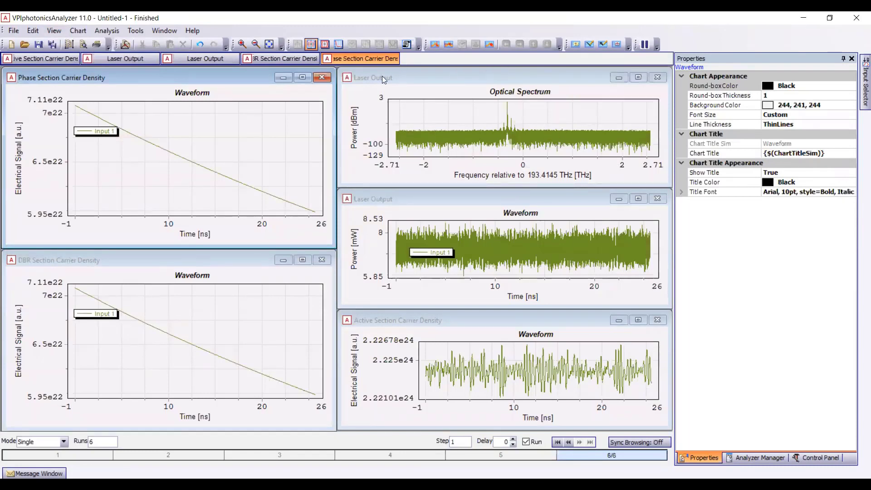
- Zoom the Laser Output optical spectrum in on the region around its main peak
click(424, 83)
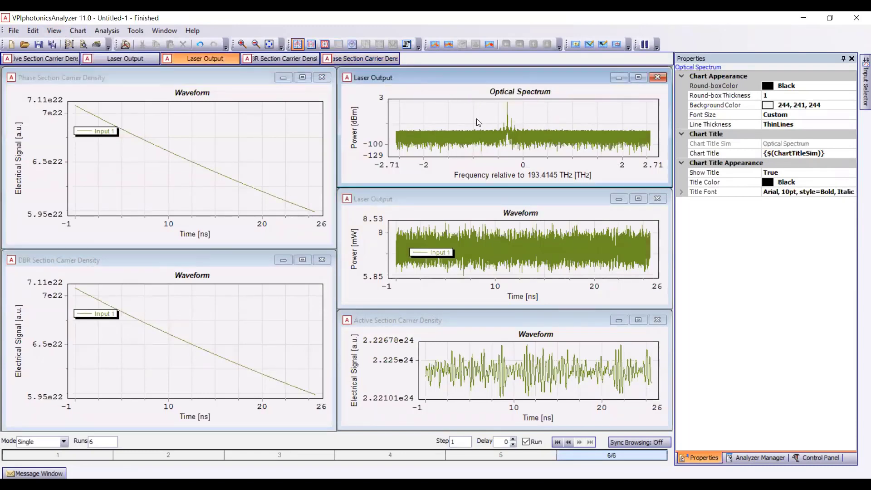
click(497, 206)
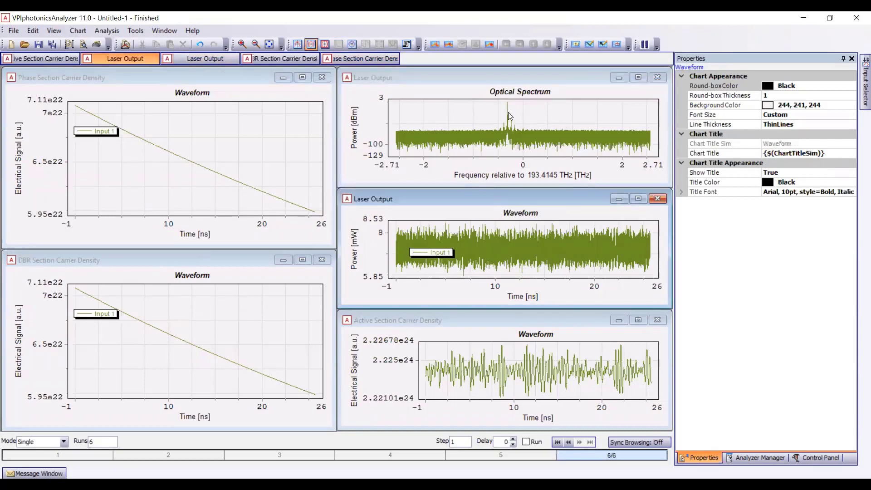
click(535, 141)
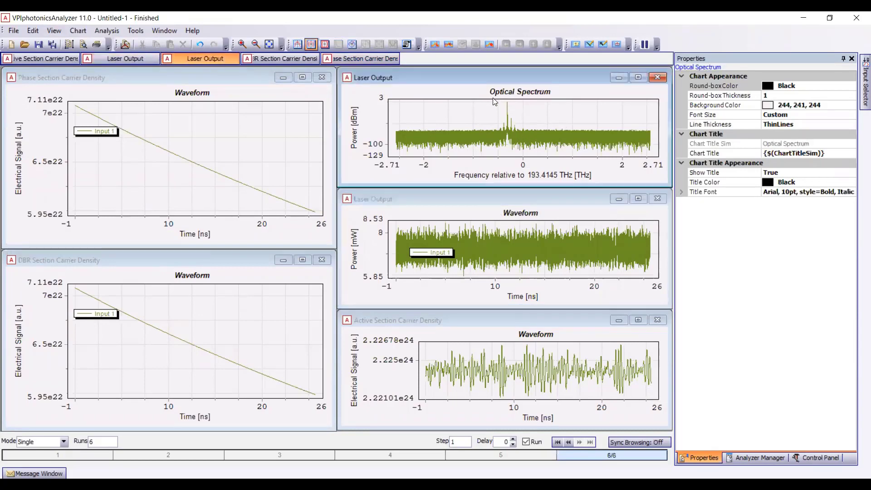
drag(493, 98, 533, 136)
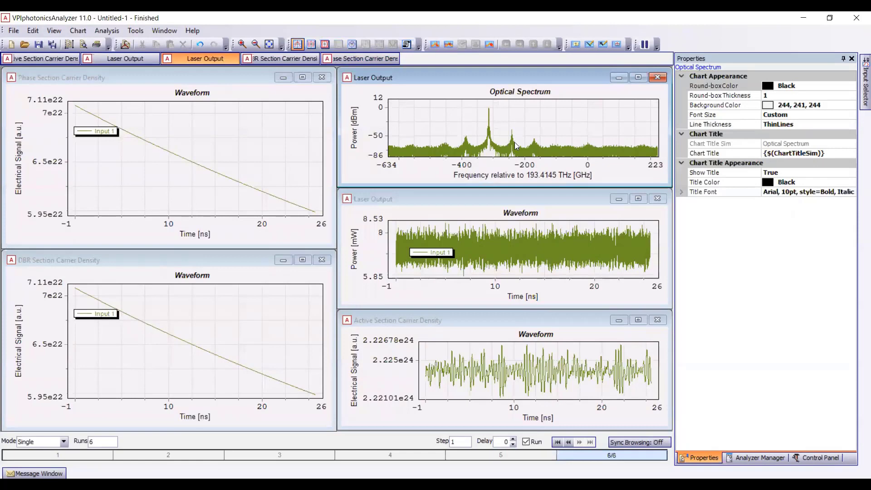
- Browse the Laser Output waveform through runs 1, 2 and 3
click(482, 242)
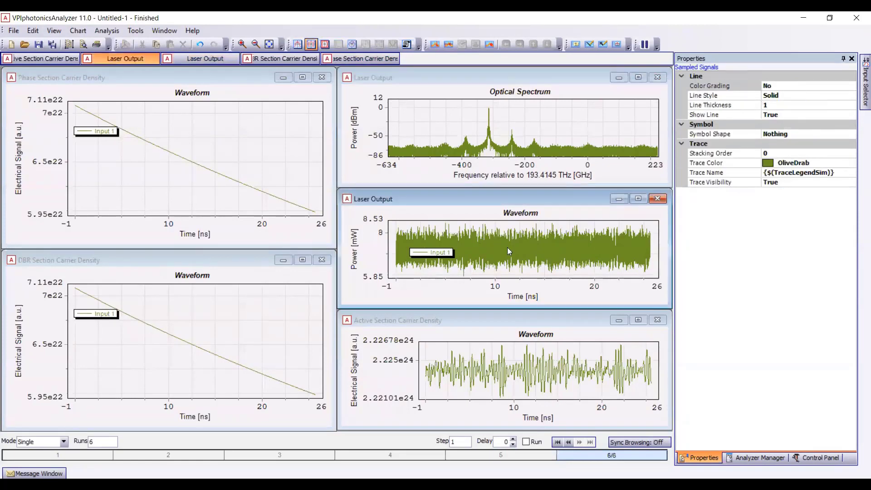
click(94, 455)
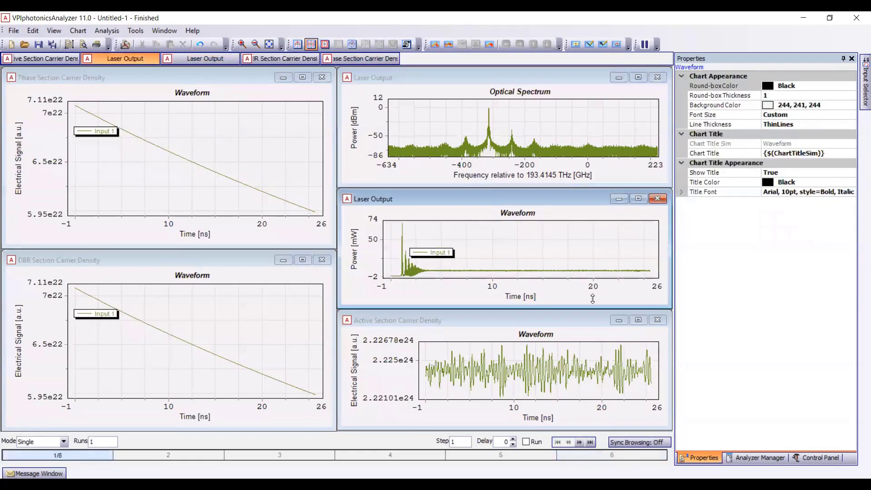
click(578, 442)
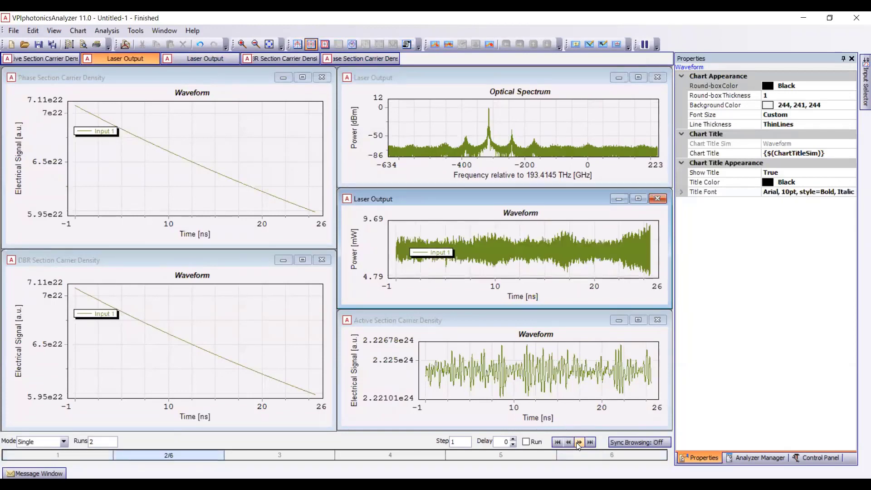
click(579, 442)
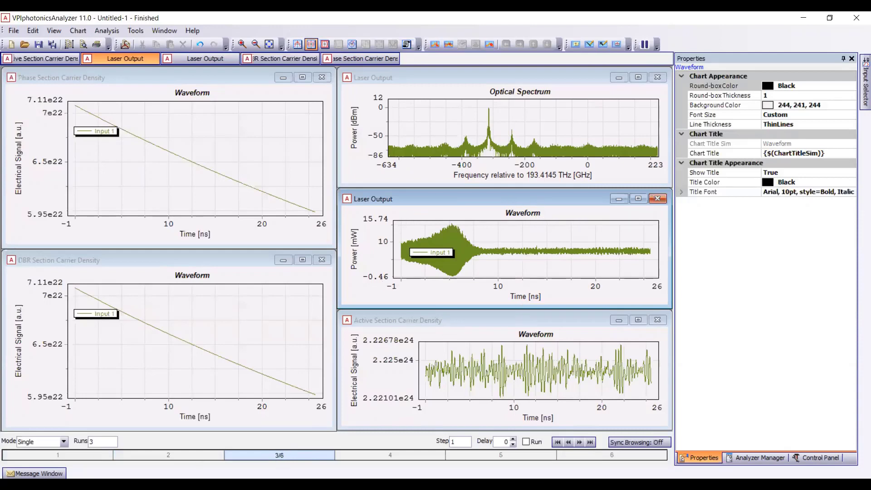
- Display the Active Section Carrier Density waveform in Stitch mode across all runs
click(377, 415)
click(64, 441)
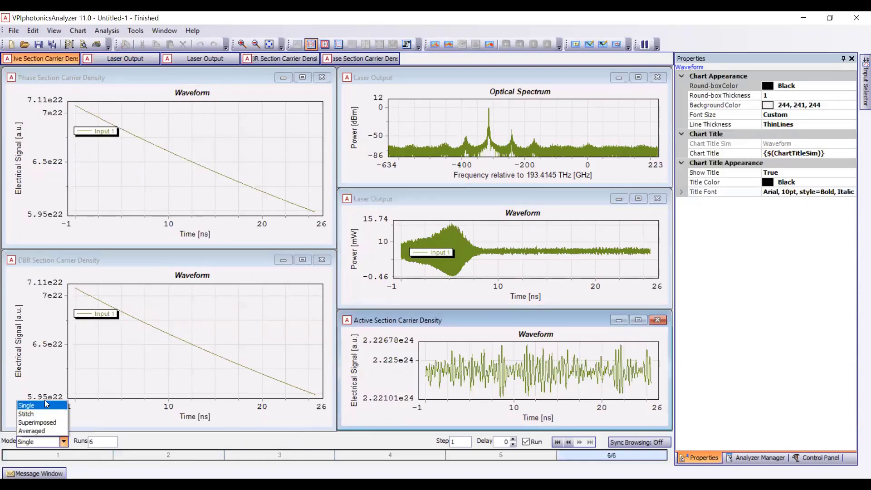
click(36, 414)
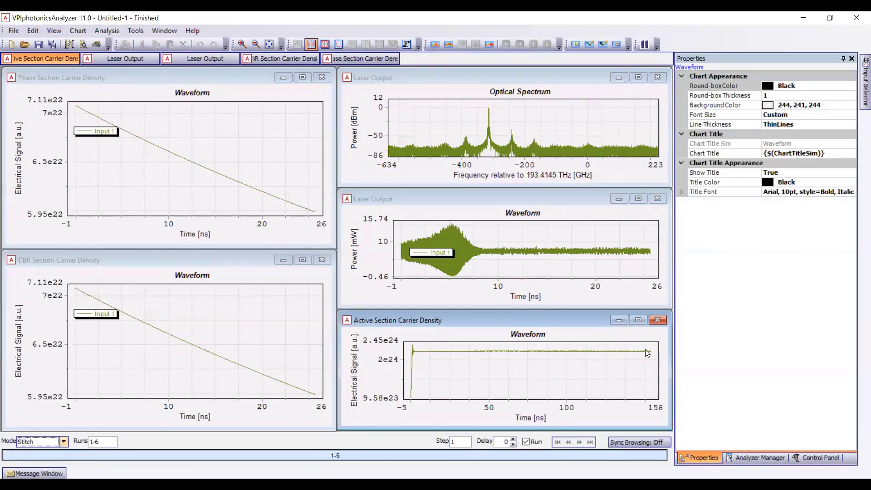
- Switch the DBR Section and Phase Section Carrier Density waveforms to Stitch mode
click(132, 403)
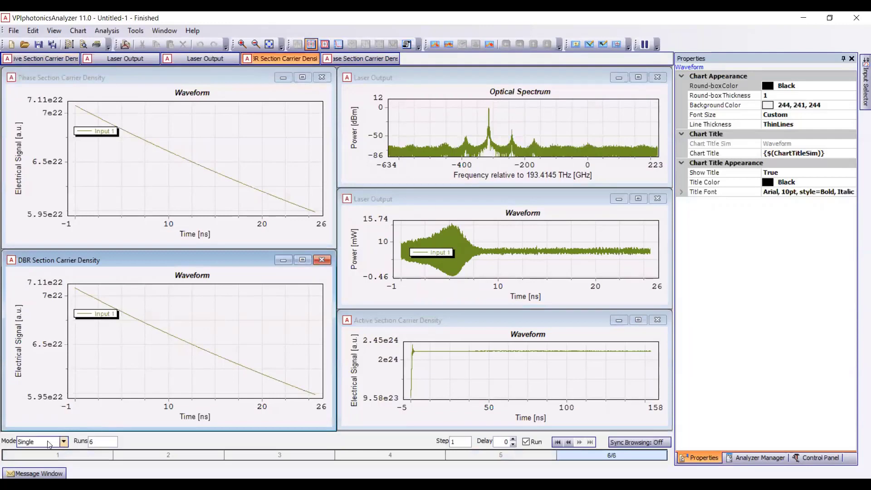
click(63, 442)
click(45, 414)
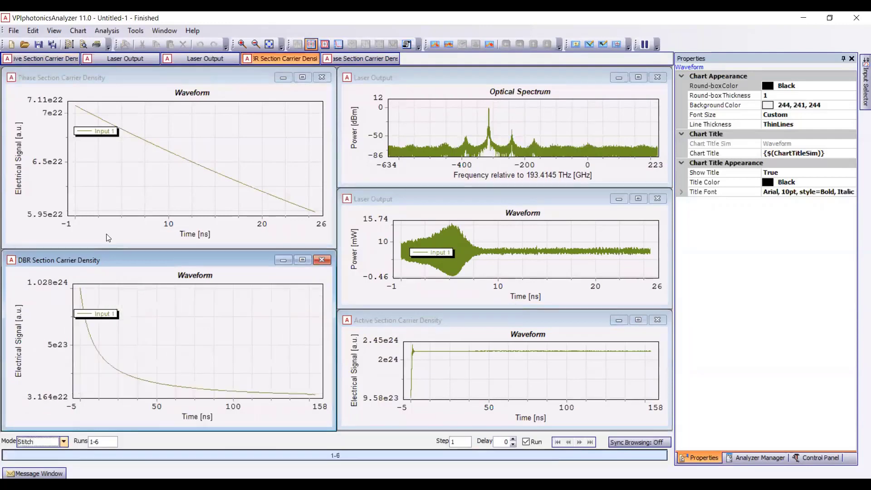
click(114, 222)
click(39, 441)
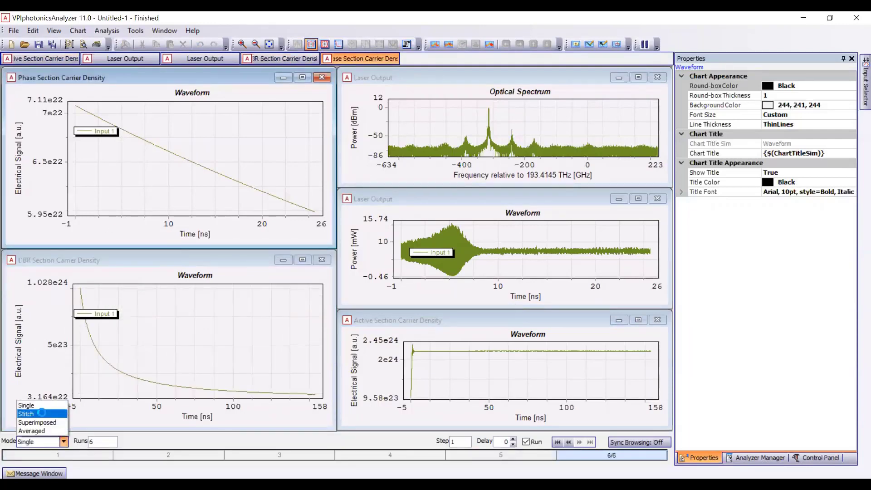
click(44, 416)
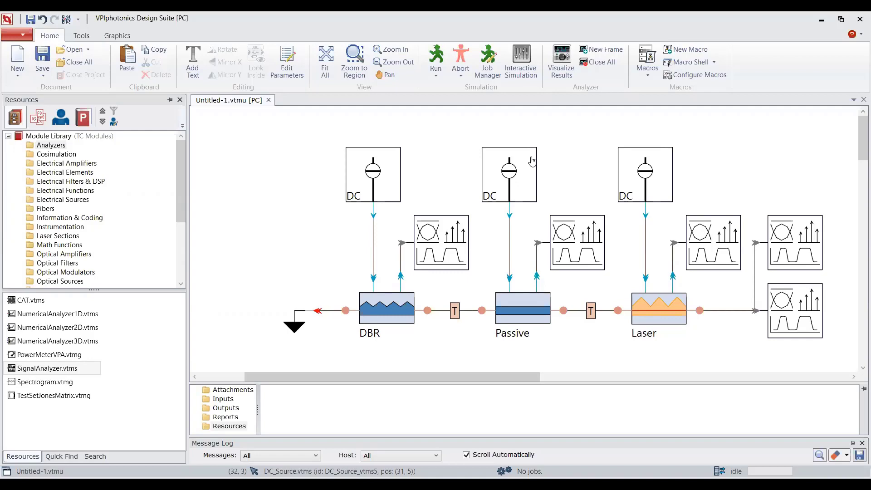
- Run the Characterize Laser macro on the whole schematic except the Laser section's DC source and the two laser output analyzers
key(ctrl+a)
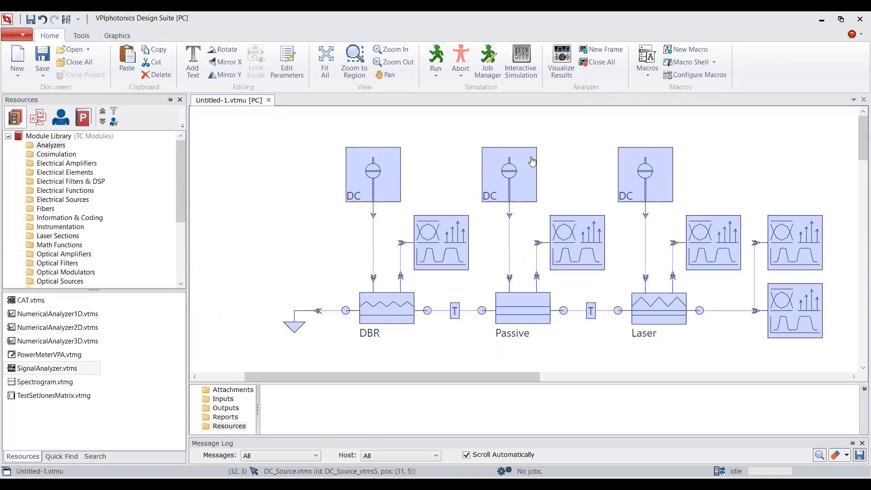
ctrl+click(635, 197)
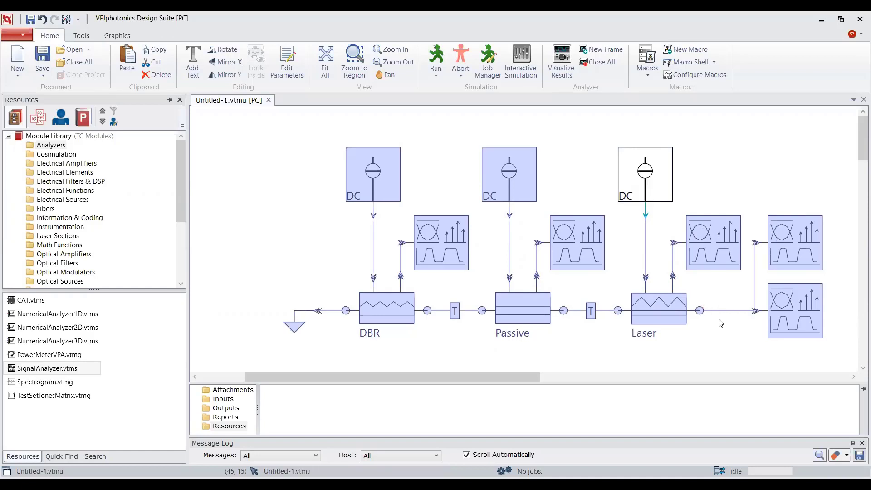
ctrl+click(780, 318)
ctrl+click(781, 254)
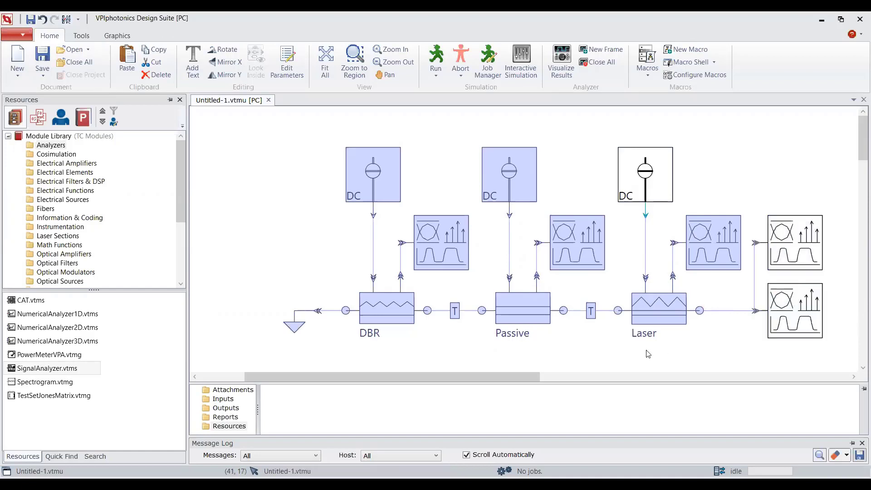
click(654, 75)
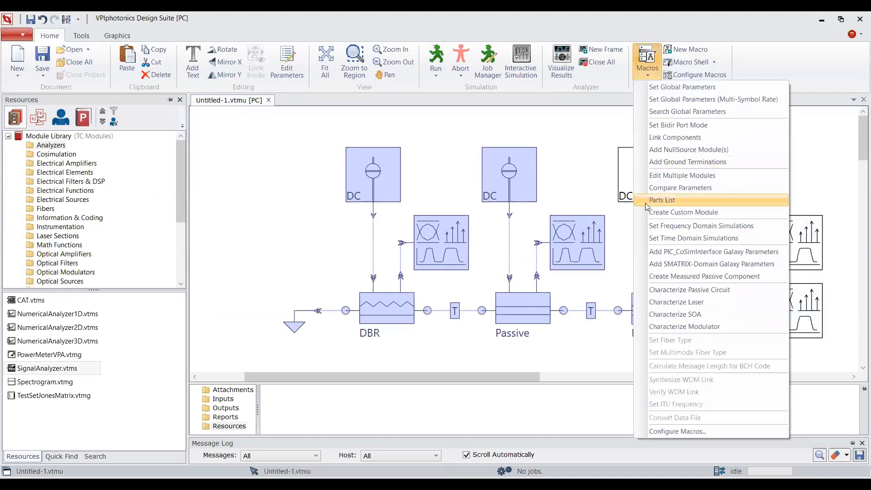
click(666, 301)
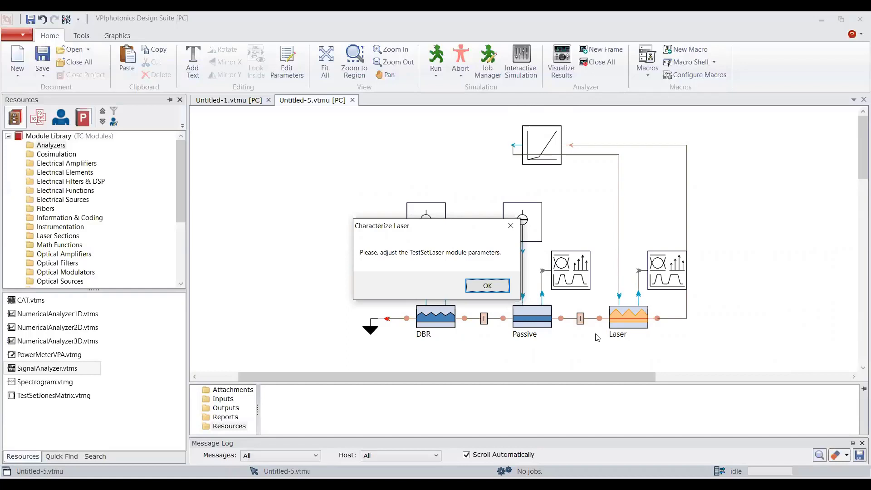
click(487, 285)
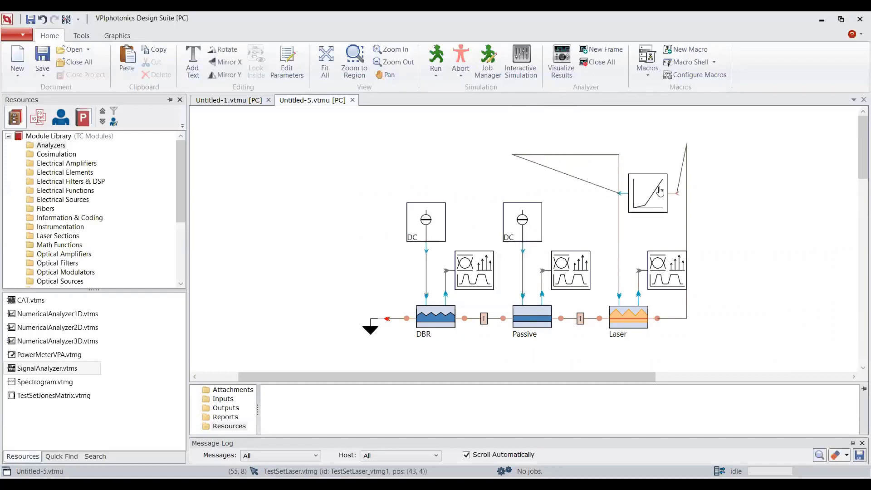
- Turn off CalculateIM and CalculateFM in the TestSetLaser module's parameters and apply the change
double_click(638, 202)
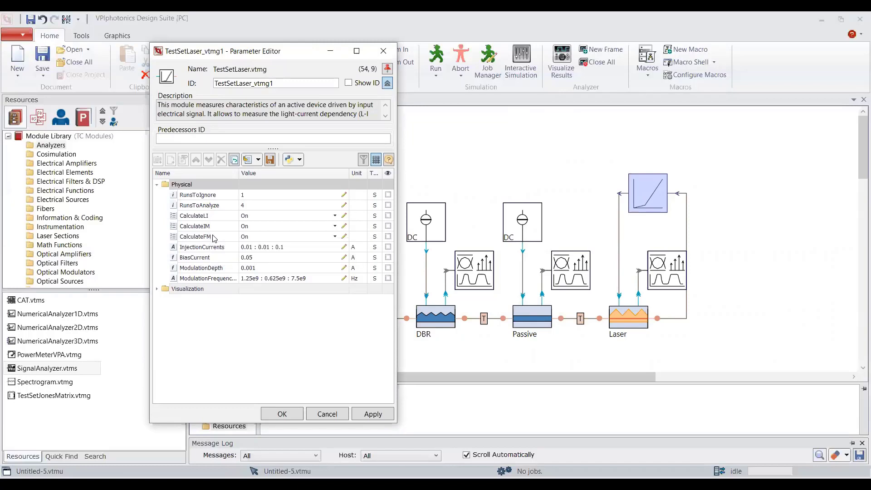
mouse_move(215, 239)
click(335, 227)
click(335, 237)
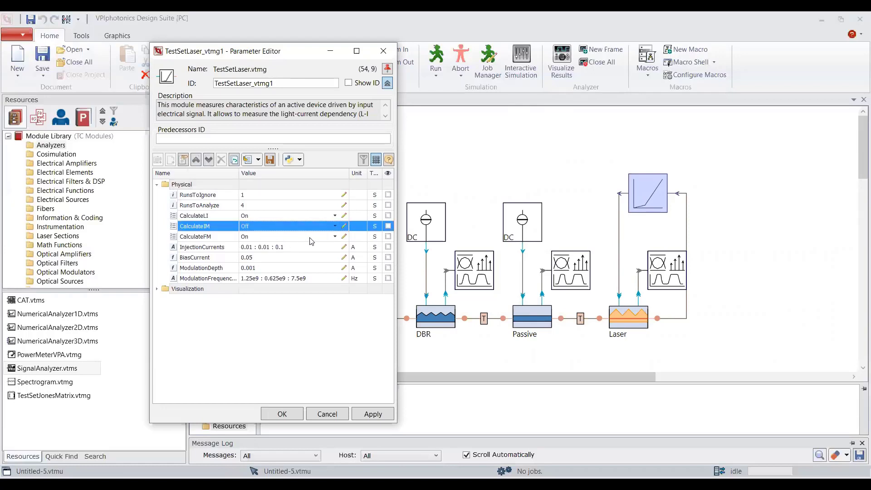
click(335, 237)
click(264, 255)
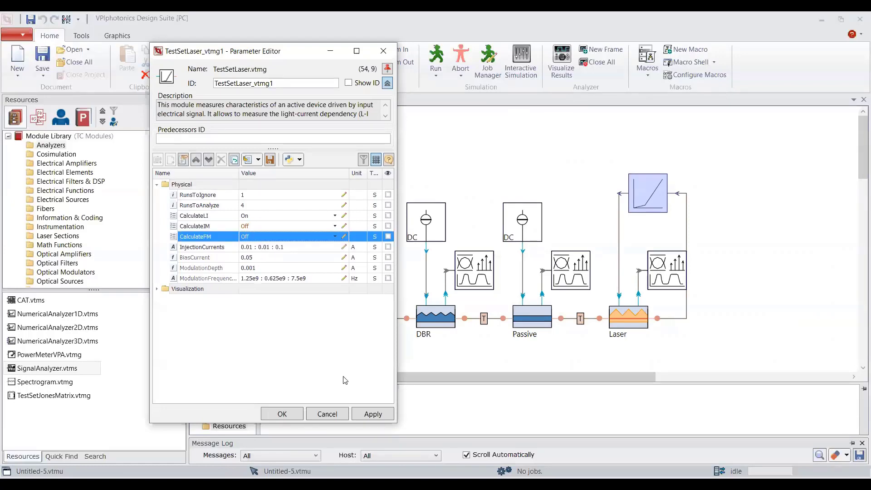
click(364, 414)
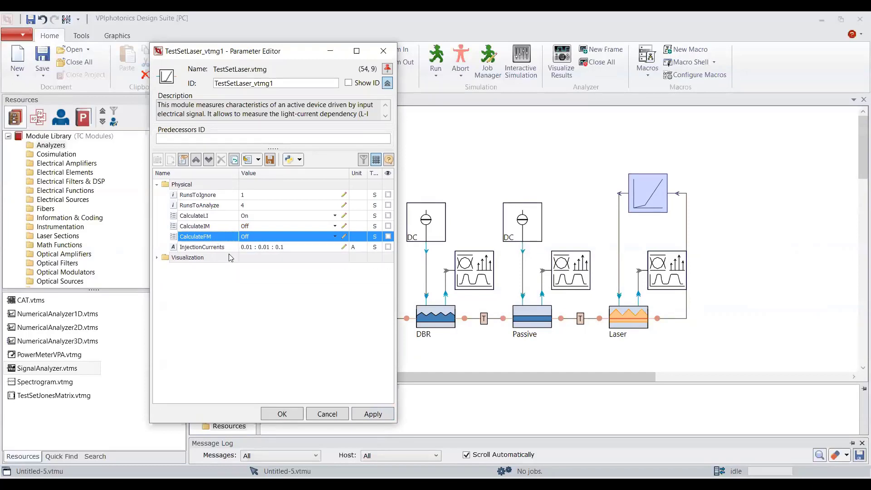
- Set the TestSetLaser module's RunsToIgnore to 3 and RunsToAnalyze to 1
mouse_move(215, 195)
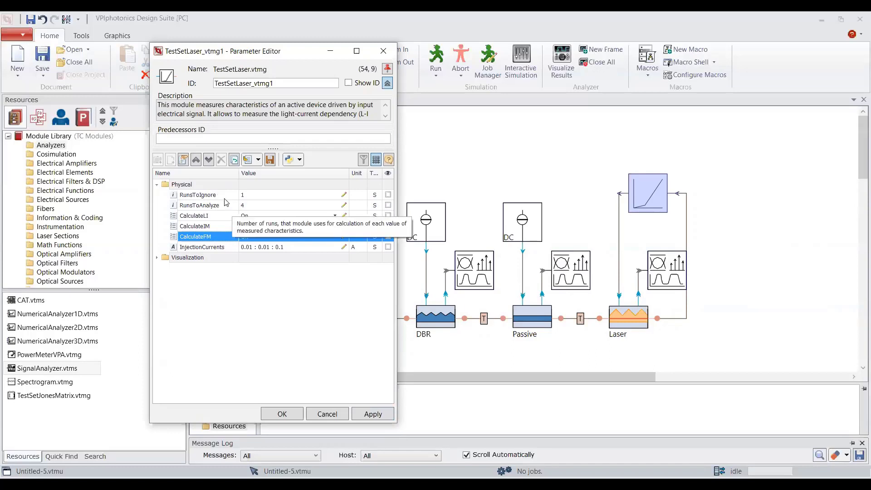
click(249, 195)
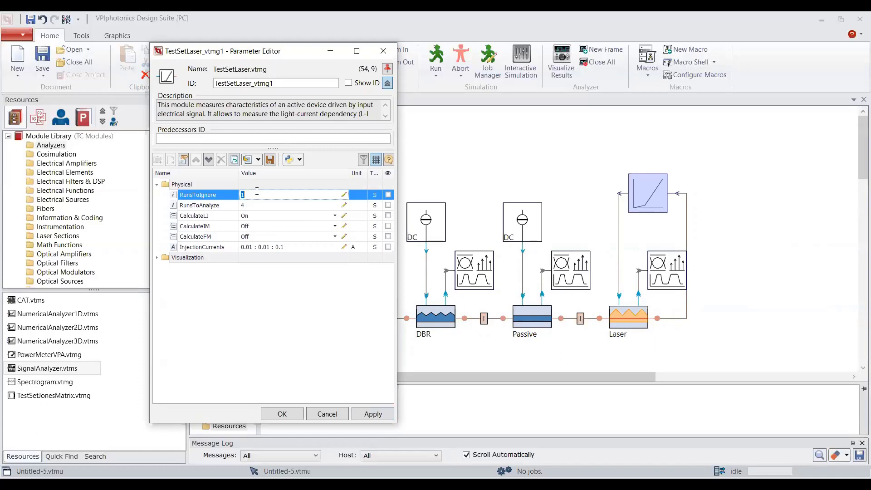
text(3)
key(Return)
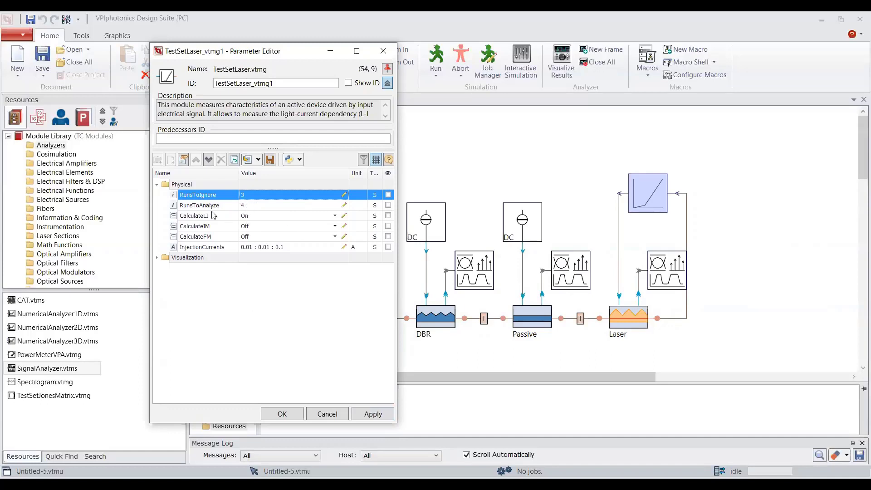
click(250, 207)
text(1)
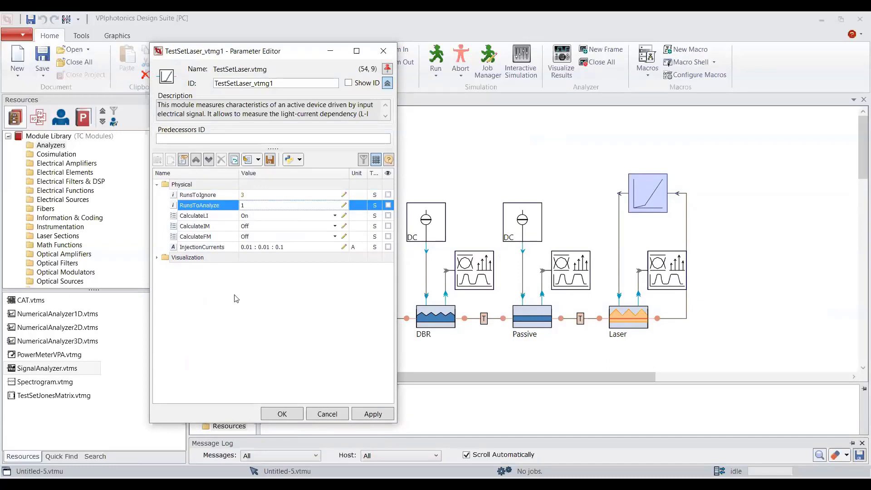
click(242, 308)
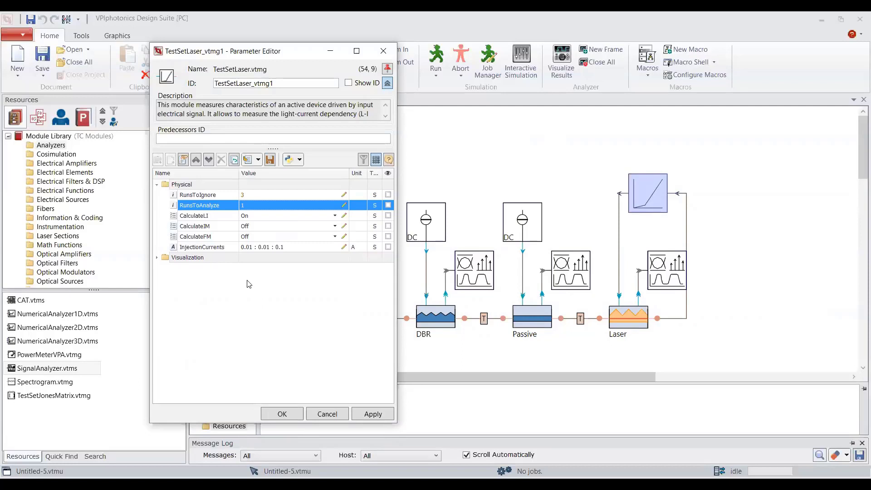
- Set the TestSetLaser module's InjectionCurrents sweep to 0 : 0.5e-3 : 30e-3 A
double_click(249, 247)
text(0)
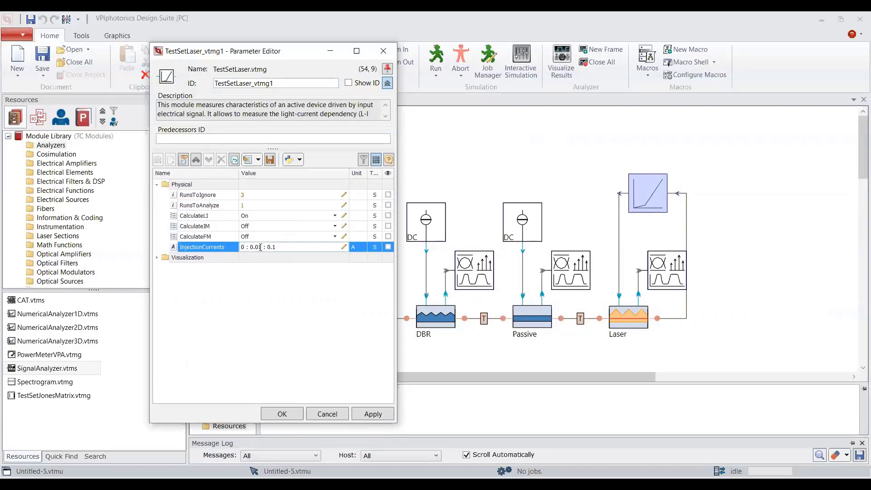
double_click(260, 247)
text(0.5e-3)
key(BackSpace)
text(30e-)
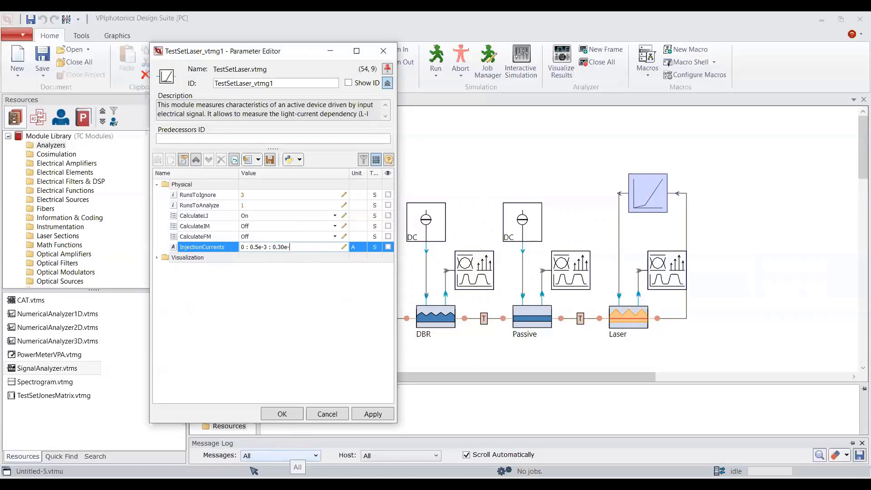
key(BackSpace)
key(BackSpace)
key(BackSpace)
key(BackSpace)
key(BackSpace)
key(BackSpace)
text(30e-3)
key(Return)
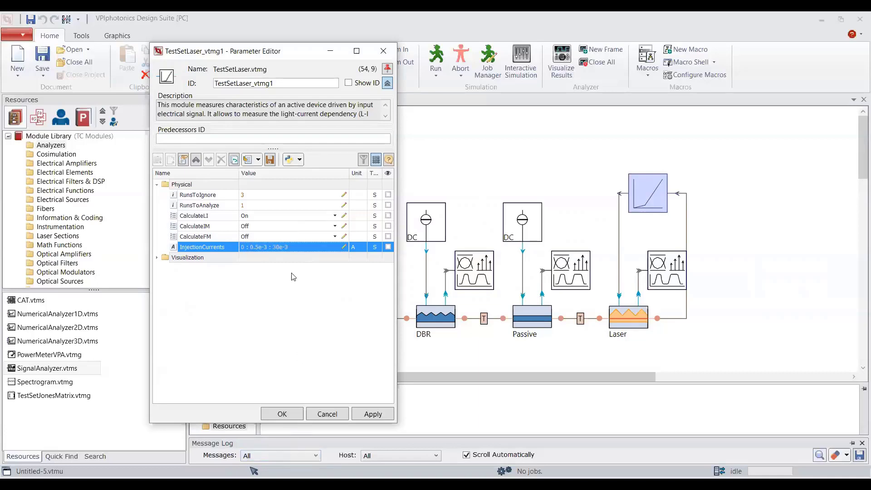
- Apply the TestSetLaser parameters, close their editor and run the laser characterization simulation
click(369, 415)
click(272, 415)
click(267, 228)
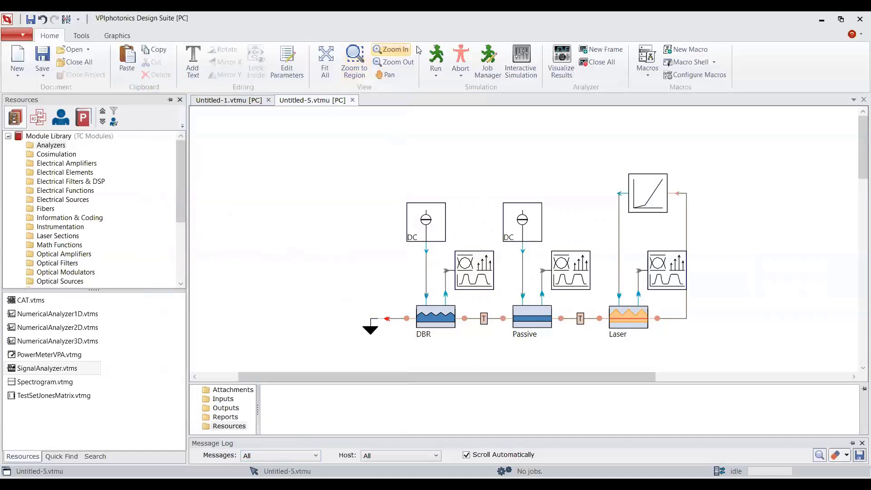
click(436, 57)
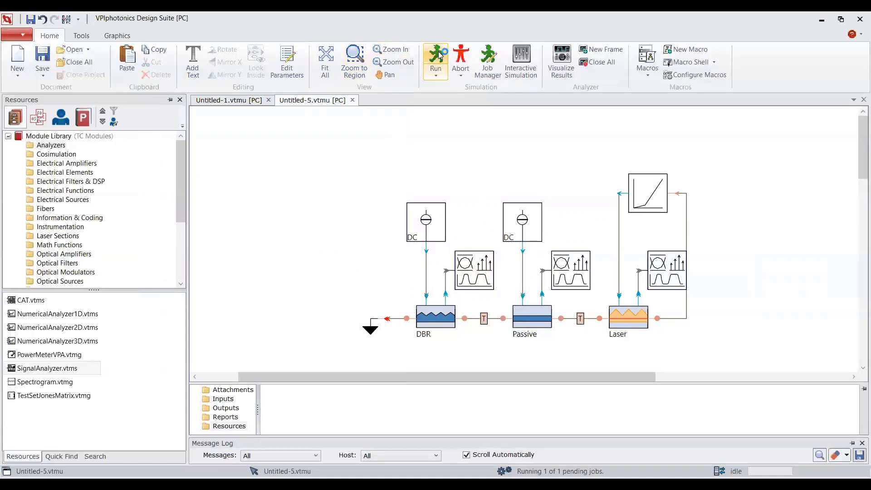